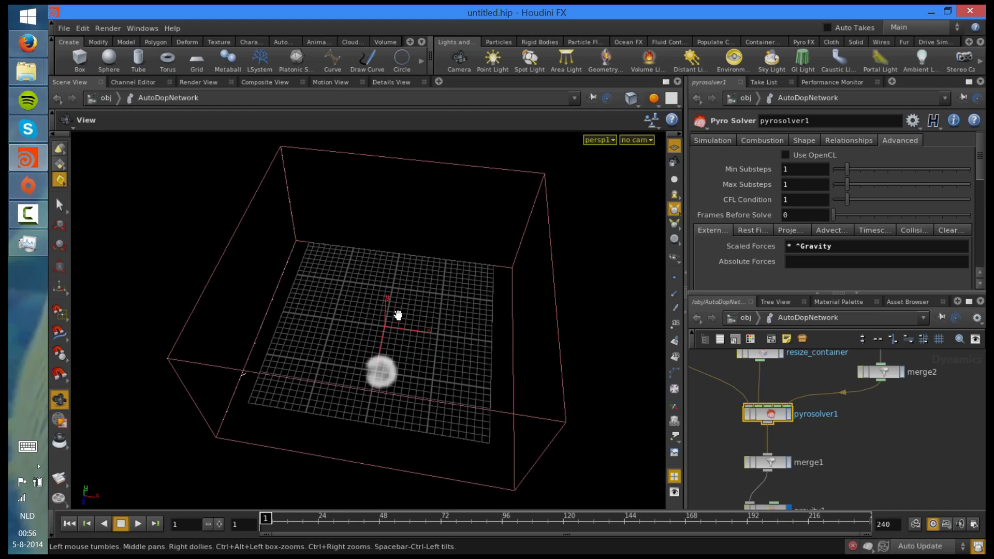
Play the pyro simulation, examine the moving smoke trail and its container, and return to the first frame
{"action": "key", "text": "Up"}
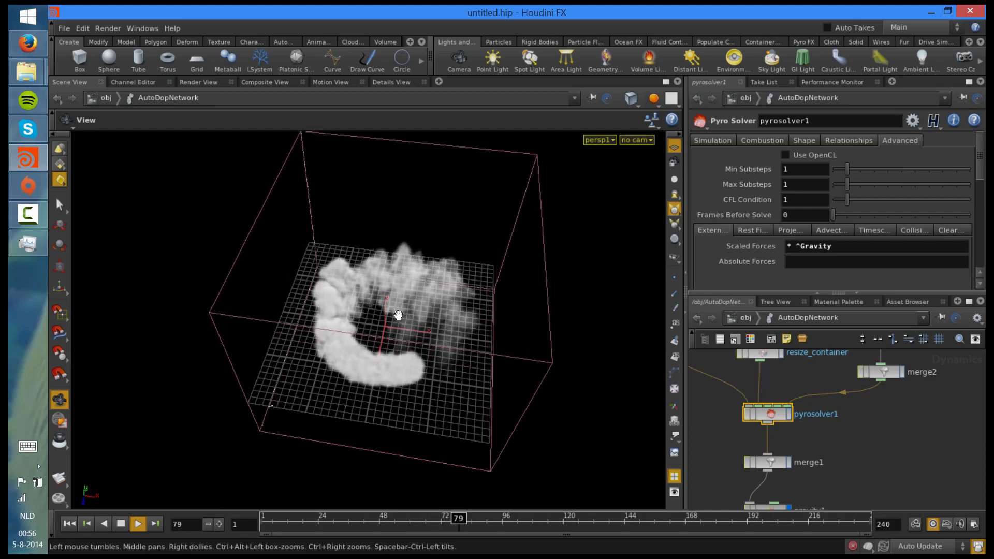
{"action": "left_click_drag", "start_coordinate": [395, 317], "coordinate": [435, 315]}
{"action": "mouse_move", "coordinate": [334, 518]}
{"action": "left_mouse_down"}
{"action": "mouse_move", "coordinate": [284, 502]}
{"action": "mouse_move", "coordinate": [262, 513]}
{"action": "left_mouse_up"}
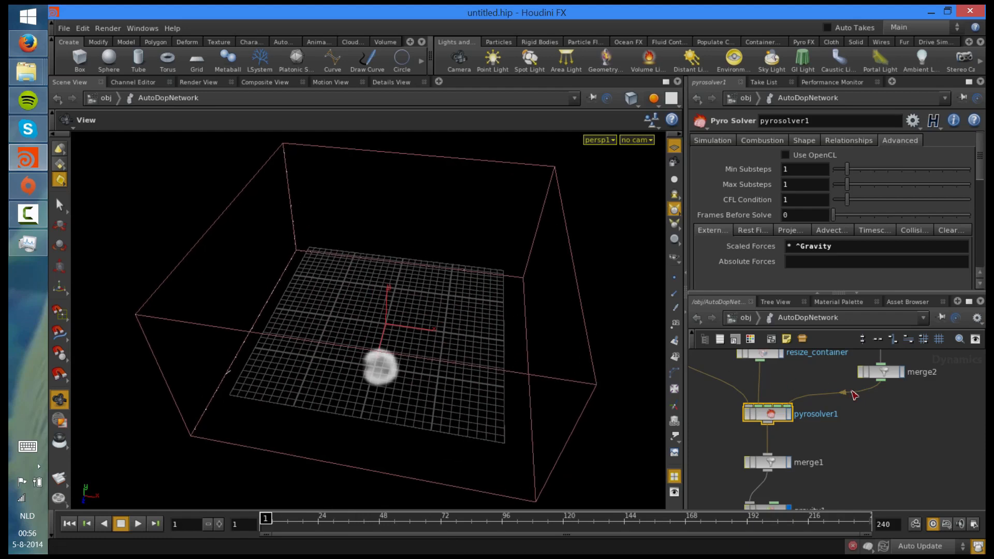
Bypass the resize_container node feeding the pyro solver and return to the object-level network
{"action": "middle_click_drag", "start_coordinate": [746, 354], "coordinate": [753, 413]}
{"action": "left_click", "coordinate": [752, 412]}
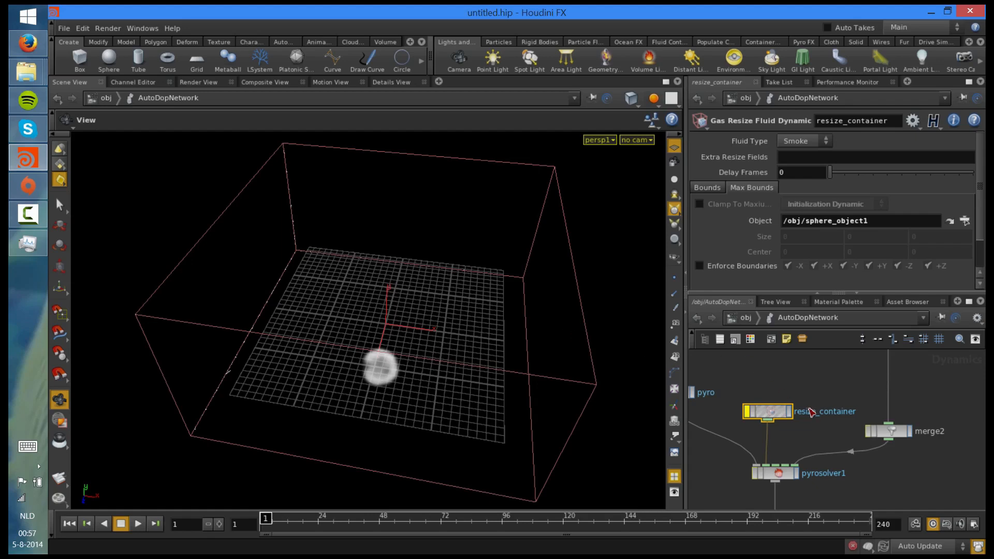
{"action": "key", "text": "u"}
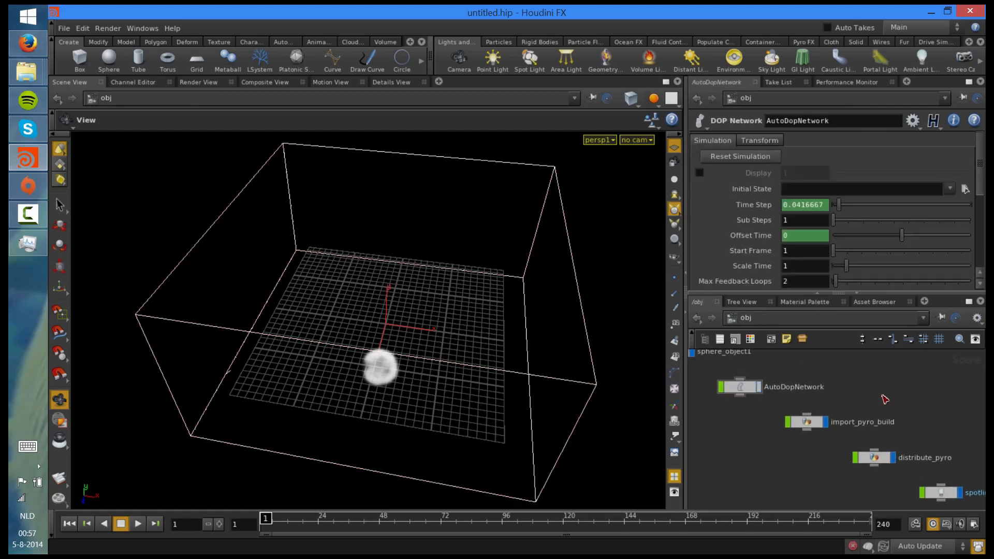
In the out network, set the slice divisions of the distributedsim node to 2, 1 and 2
{"action": "left_click", "coordinate": [773, 327]}
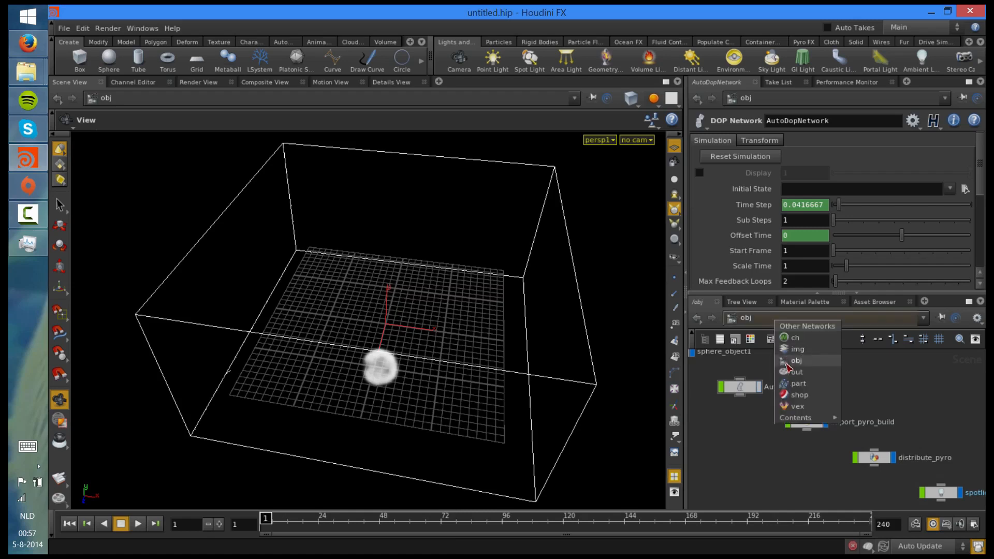
{"action": "left_click", "coordinate": [731, 449]}
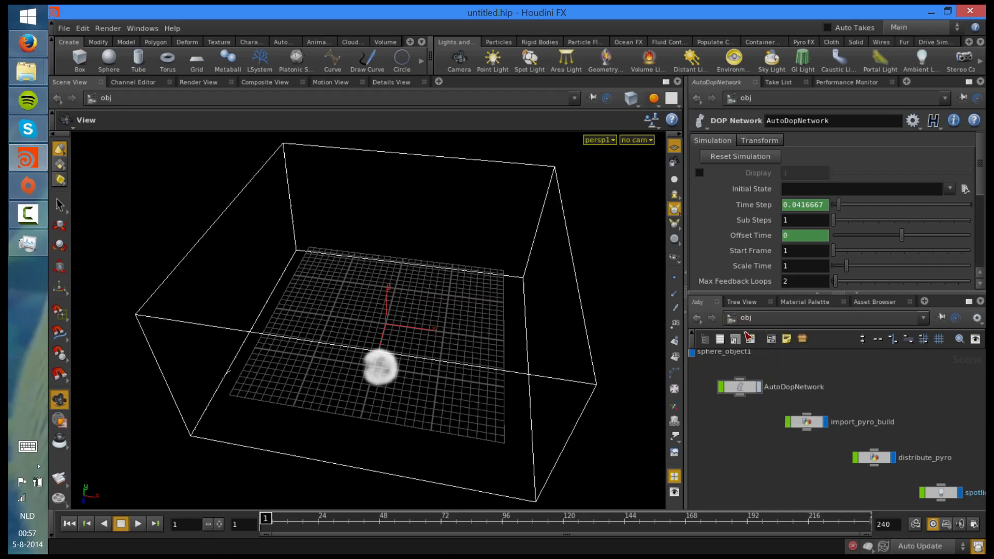
{"action": "left_click", "coordinate": [780, 322]}
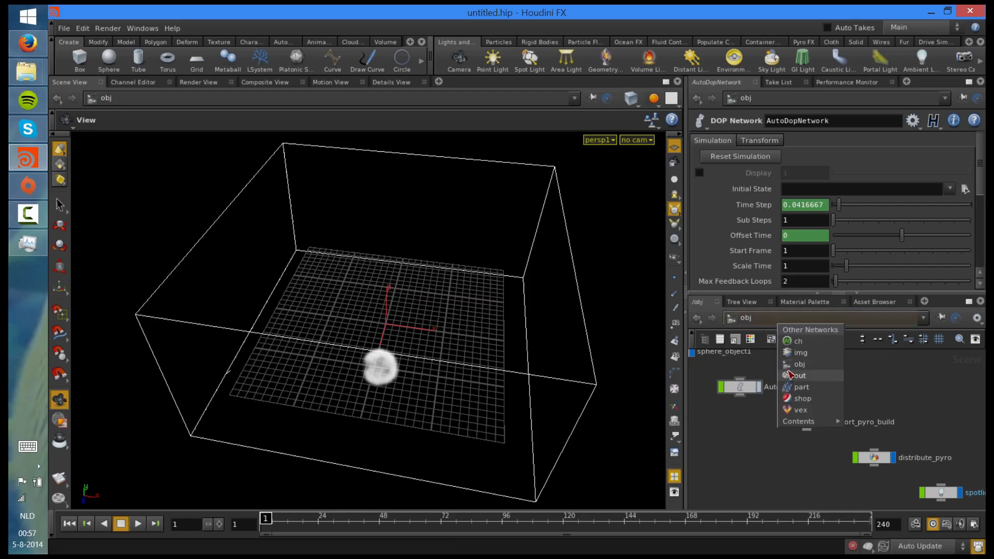
{"action": "left_click", "coordinate": [790, 376]}
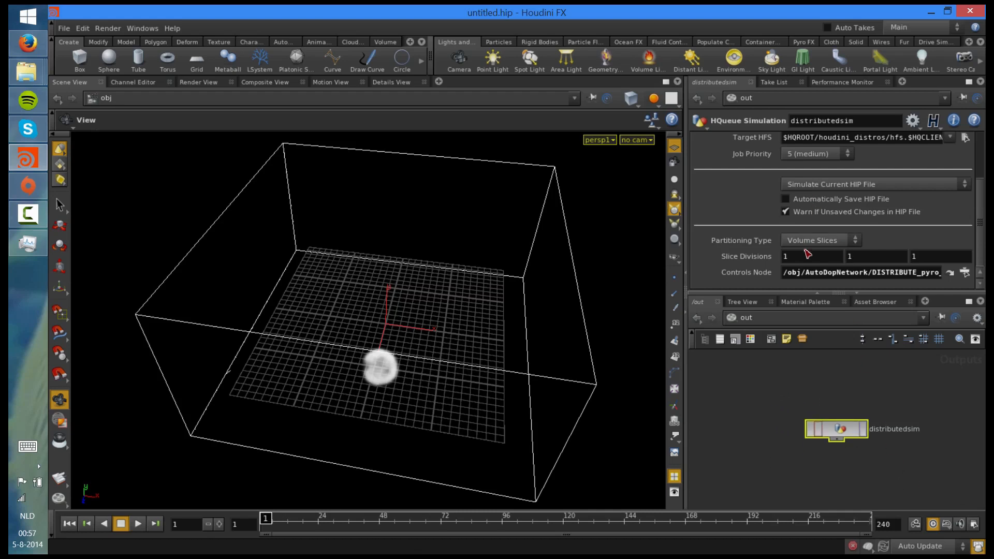
{"action": "key", "text": "Tab"}
{"action": "type", "text": "2"}
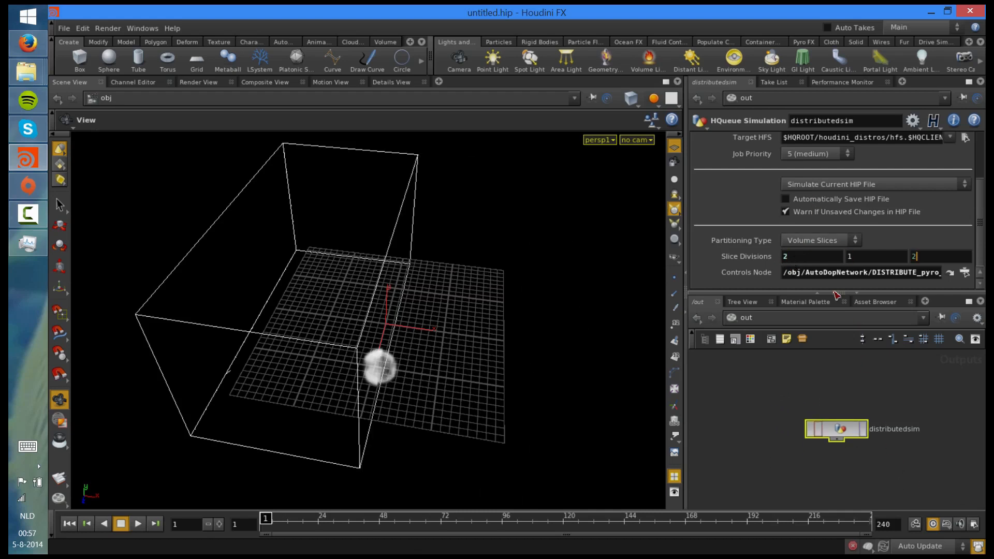
{"action": "key", "text": "Return"}
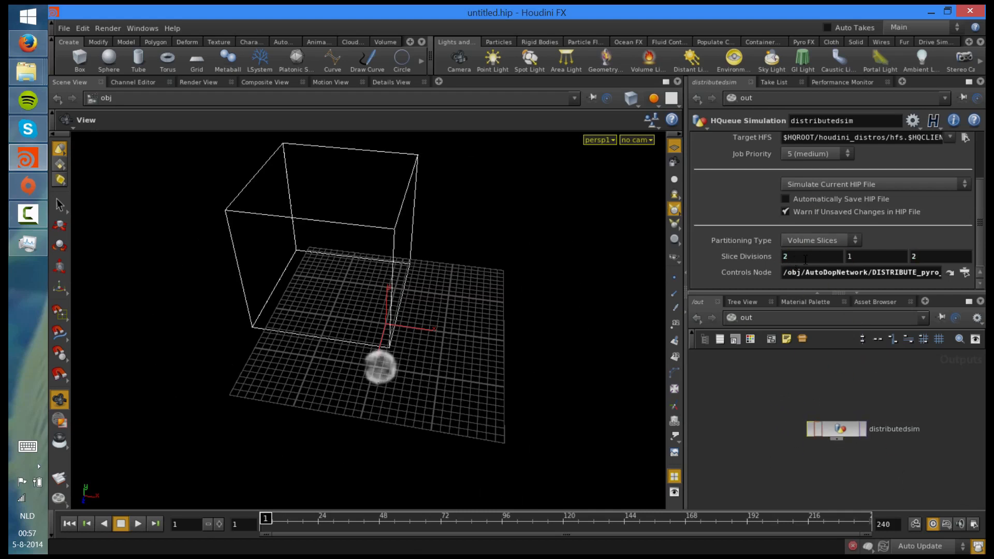
Go back into AutoDopNetwork and play the sliced simulation to examine the container of the current slice
{"action": "left_click", "coordinate": [759, 325]}
{"action": "left_click", "coordinate": [790, 363]}
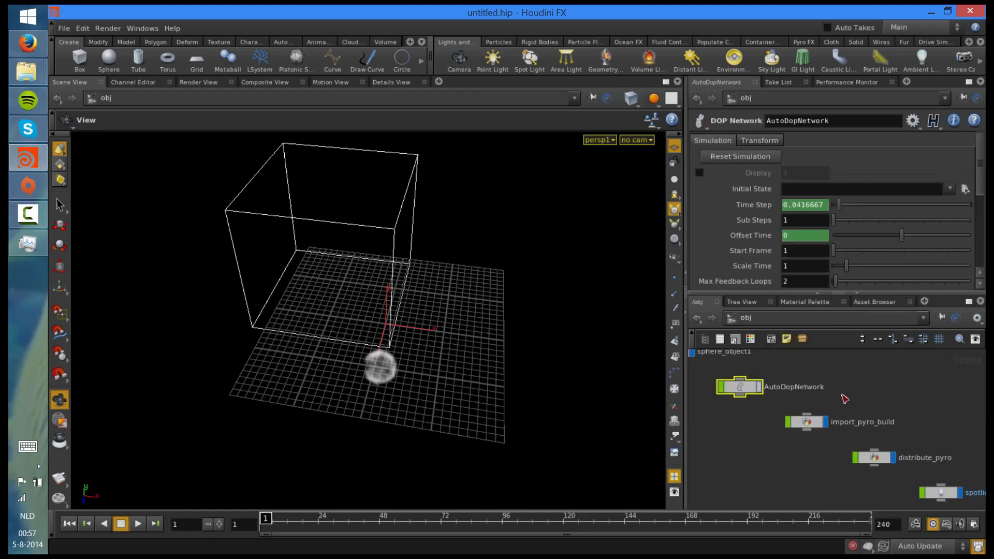
{"action": "key", "text": "i"}
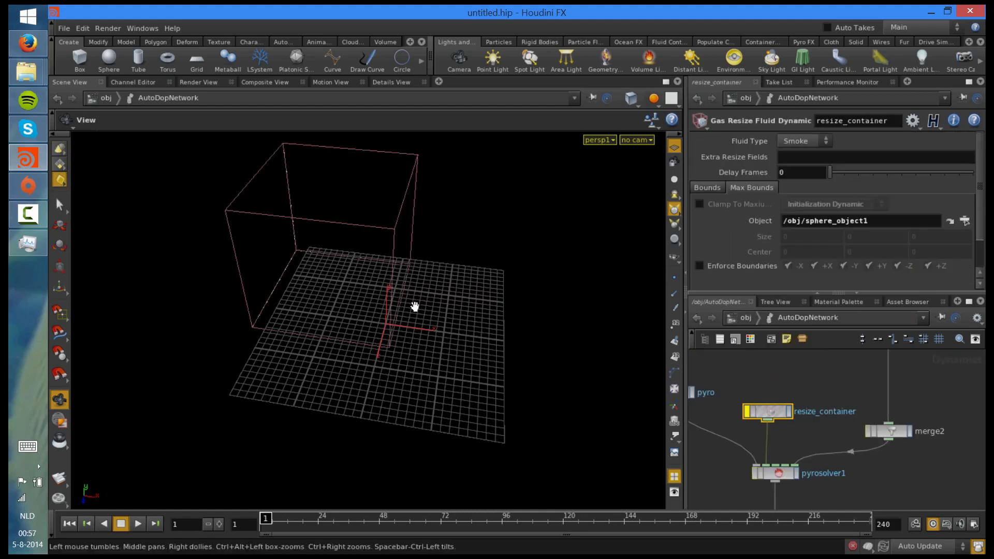
{"action": "key", "text": "Up"}
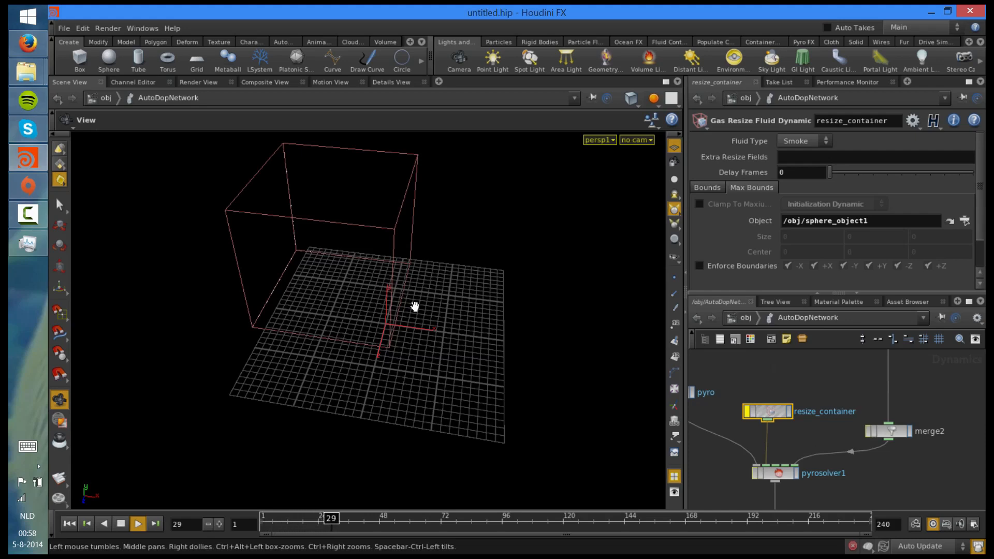
{"action": "key", "text": "Up"}
Replay the simulation from the object level to examine how the smoke behaves at the slice borders, ending on the first frame
{"action": "left_click", "coordinate": [747, 321]}
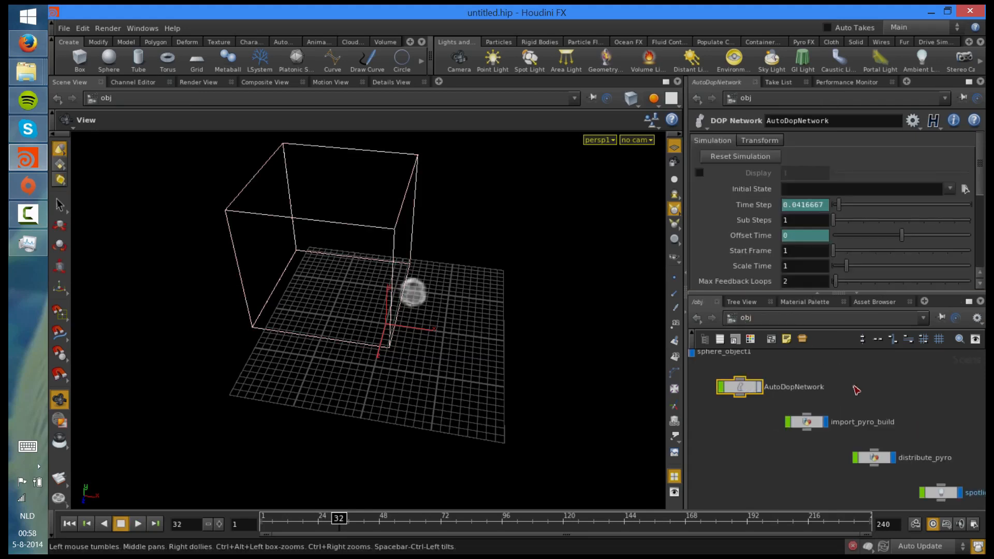
{"action": "key", "text": "Up"}
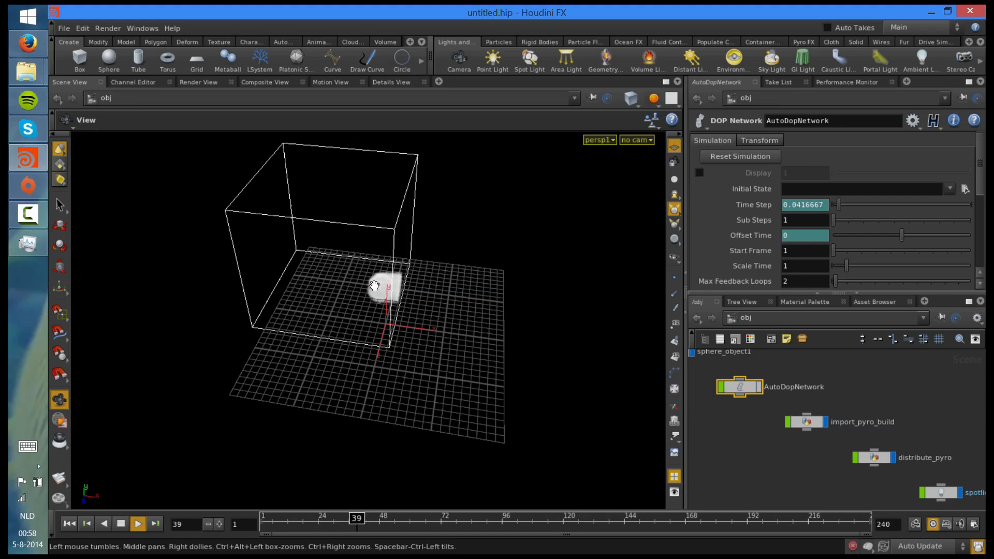
{"action": "left_click_drag", "start_coordinate": [399, 278], "coordinate": [386, 274]}
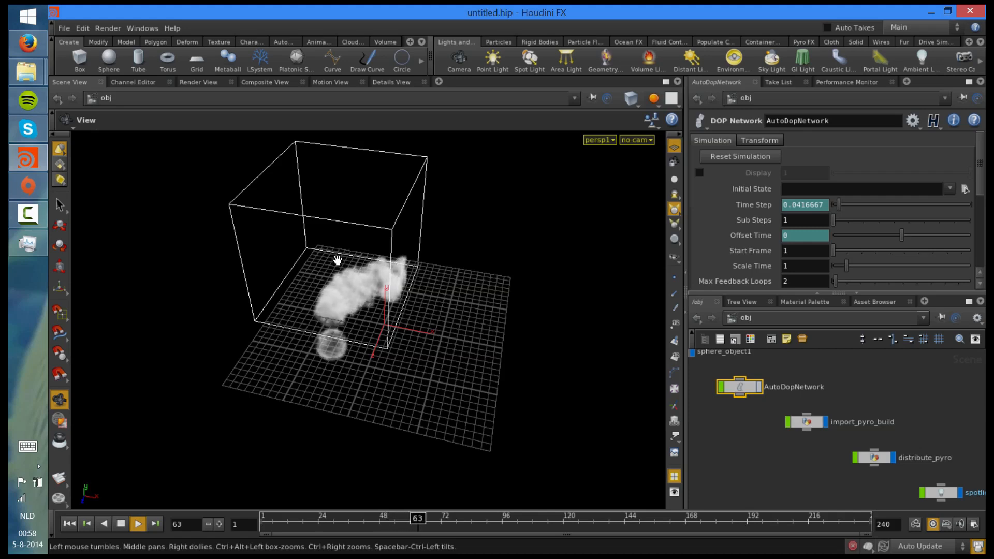
{"action": "key", "text": "ctrl+Up"}
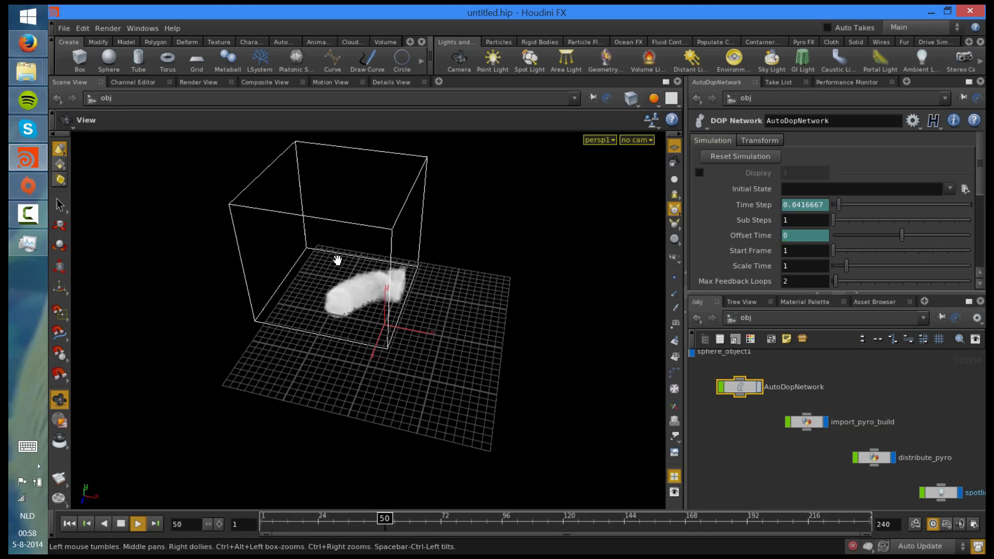
{"action": "key", "text": "ctrl+Up"}
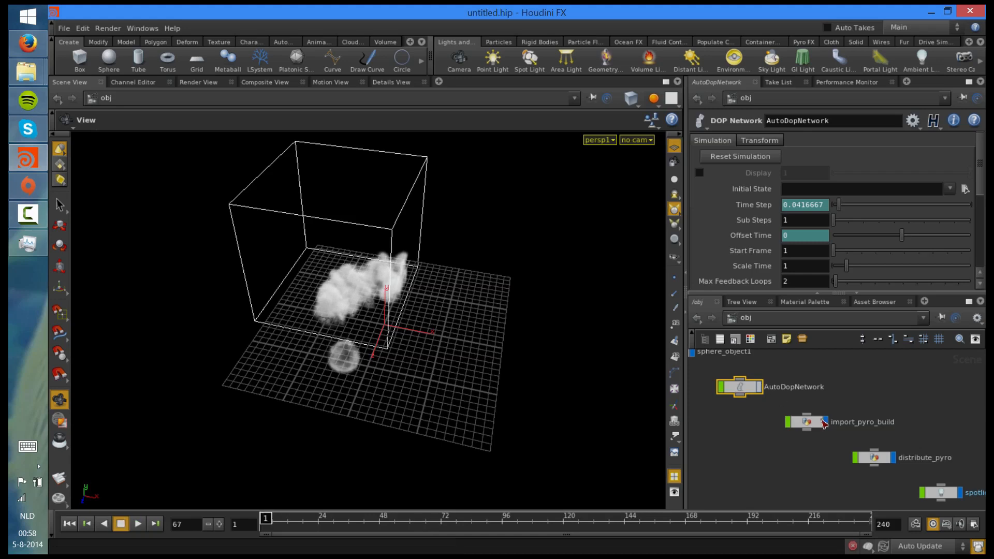
Try playing the simulation with resize_container active inside AutoDopNetwork, rewind it, and bypass the node again
{"action": "middle_click_drag", "start_coordinate": [772, 379], "coordinate": [815, 414]}
{"action": "key", "text": "i"}
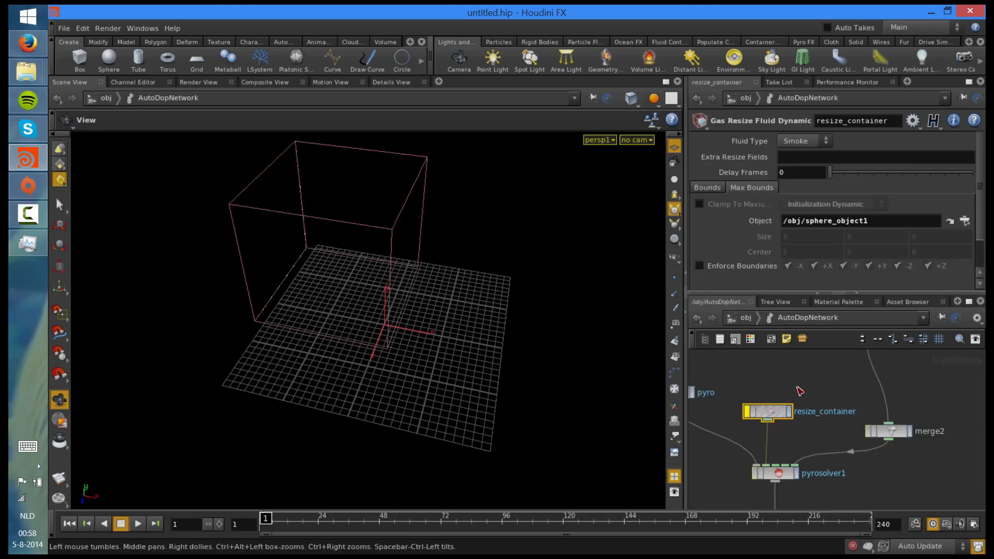
{"action": "left_click", "coordinate": [749, 413]}
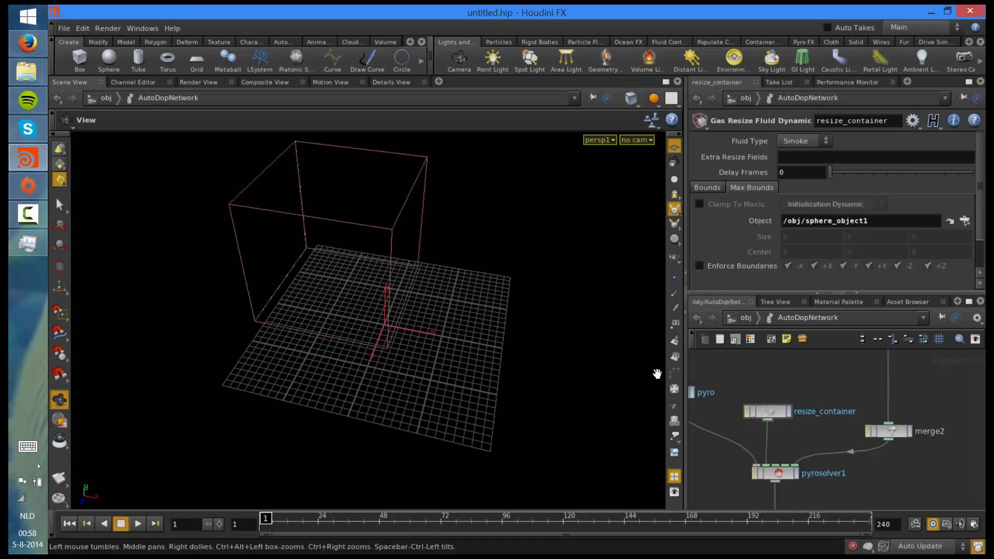
{"action": "key", "text": "Up"}
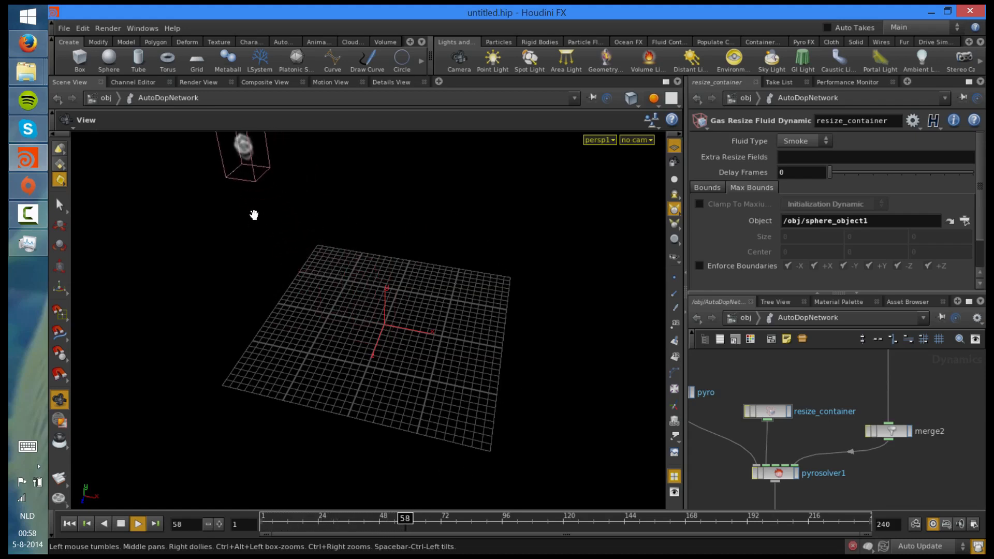
{"action": "key", "text": "ctrl+Up"}
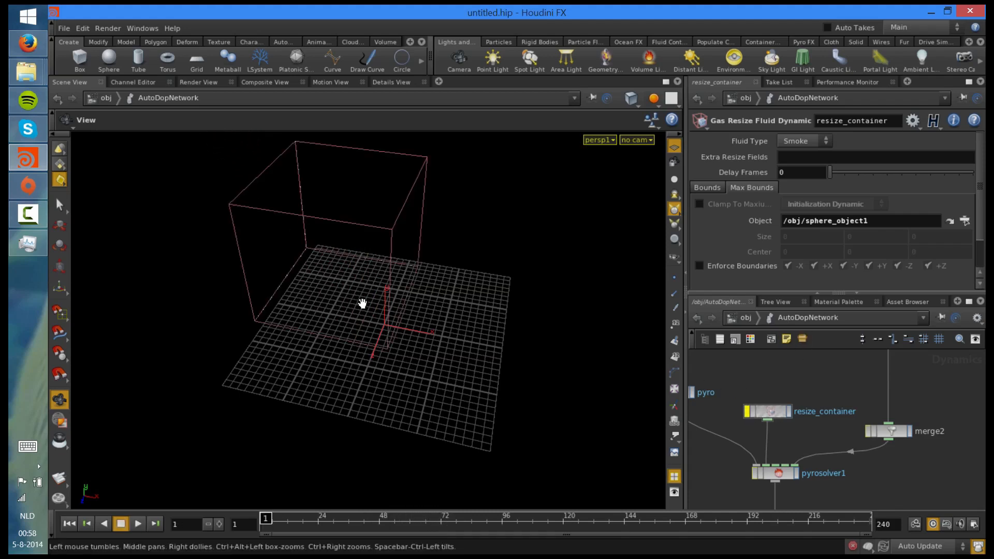
Change the Slice expression of the DISTRIBUTE_pyro_CONTROLS node to $SLICE + 2
{"action": "mouse_move", "coordinate": [829, 386]}
{"action": "middle_mouse_down"}
{"action": "mouse_move", "coordinate": [817, 380]}
{"action": "mouse_move", "coordinate": [837, 399]}
{"action": "middle_mouse_up"}
{"action": "scroll", "coordinate": [837, 399], "scroll_direction": "down", "scroll_amount": 3}
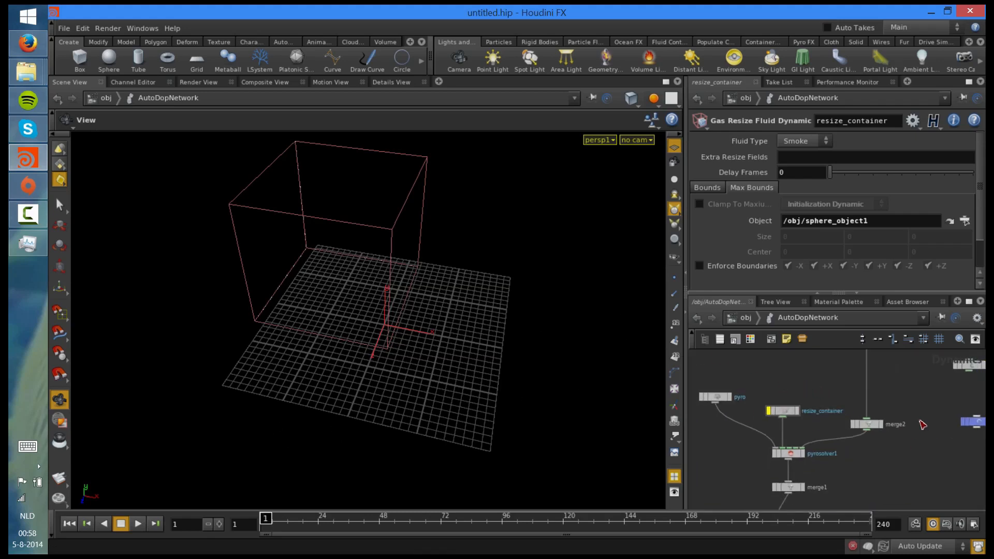
{"action": "middle_click_drag", "start_coordinate": [924, 424], "coordinate": [845, 451]}
{"action": "left_click", "coordinate": [899, 449]}
{"action": "left_click_drag", "start_coordinate": [900, 452], "coordinate": [892, 451]}
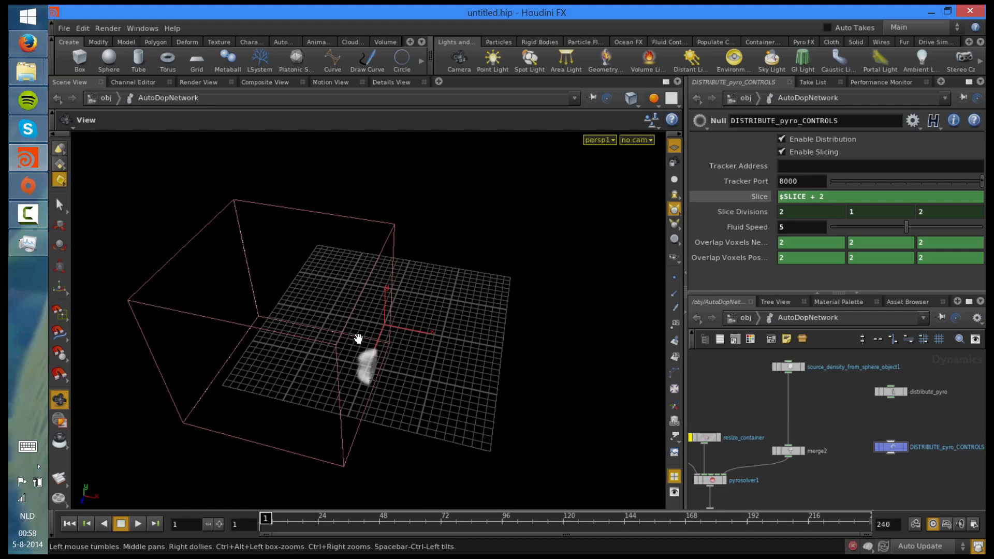
Play the newly chosen slice, examine its smoke together with the moving sphere at object level, and rewind to the start
{"action": "key", "text": "Up"}
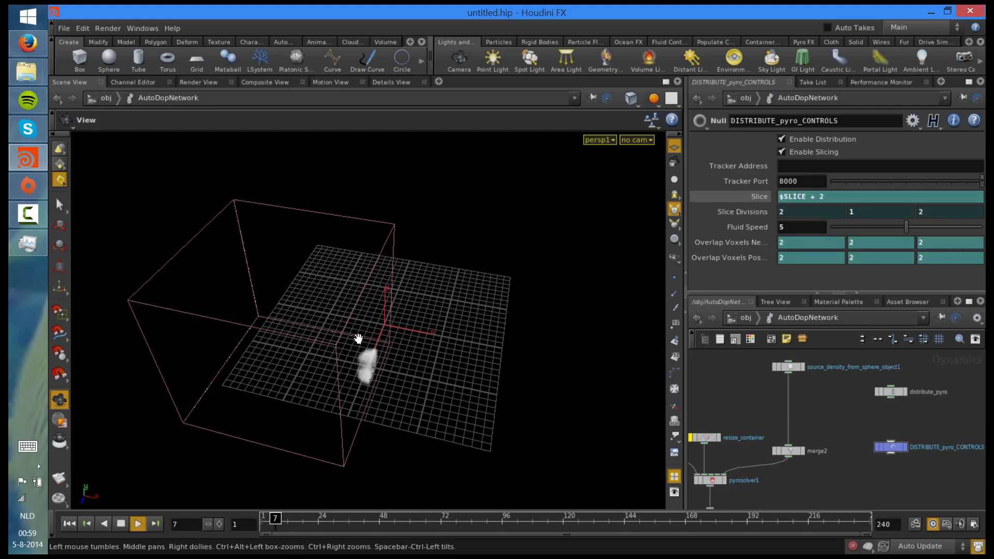
{"action": "left_click", "coordinate": [746, 317]}
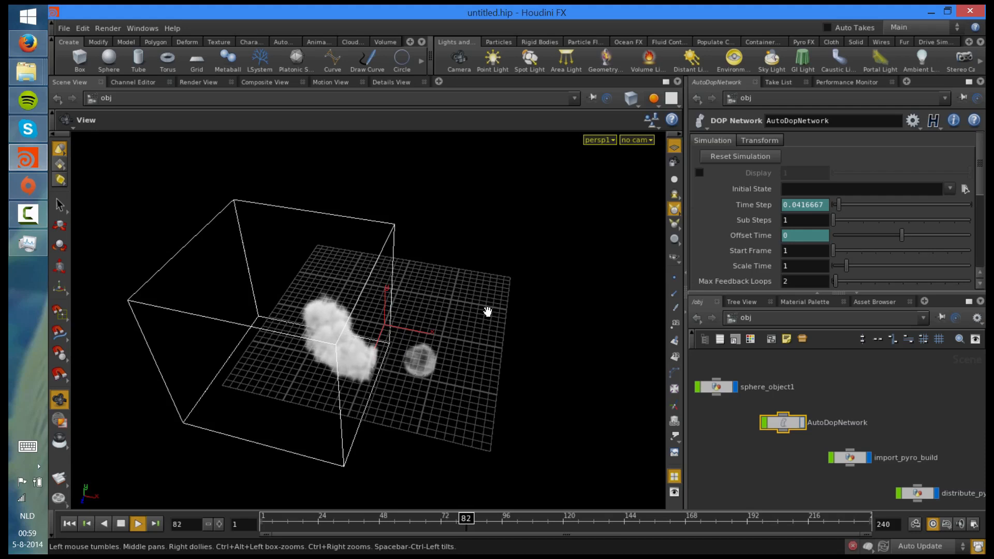
{"action": "left_click_drag", "start_coordinate": [445, 324], "coordinate": [424, 377]}
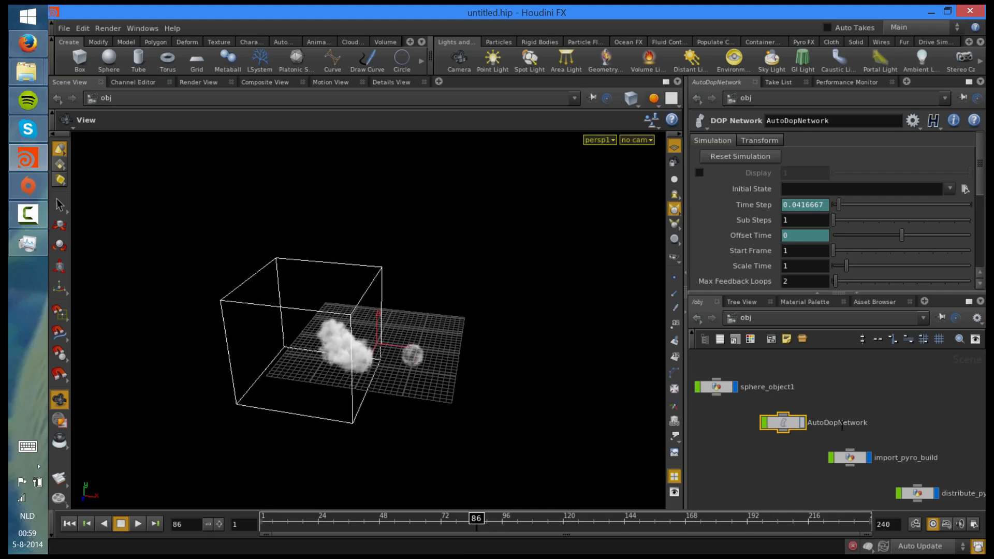
{"action": "key", "text": "ctrl+Up"}
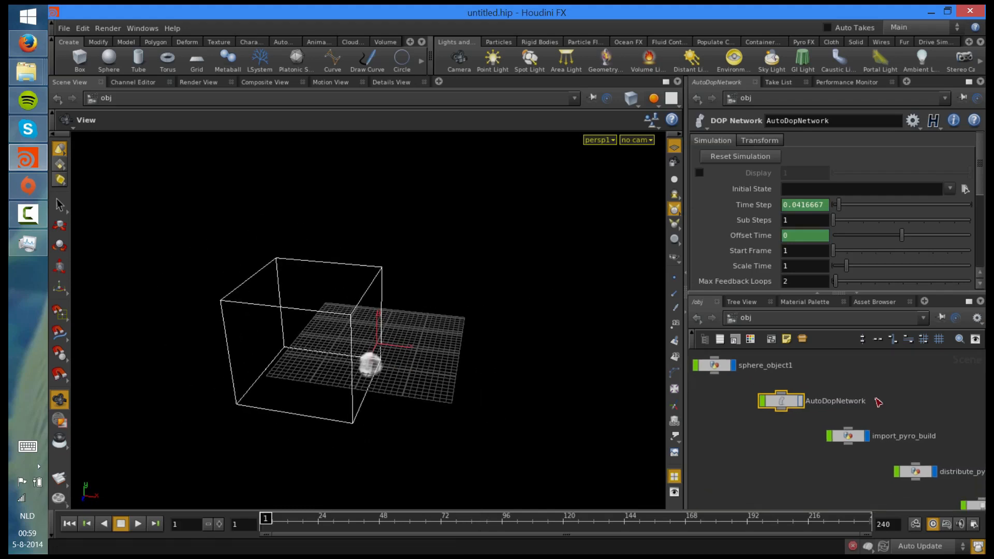
In the out network, set the slice divisions of the distributedsim node to 4, 1 and 4
{"action": "left_click", "coordinate": [846, 433]}
{"action": "left_click", "coordinate": [772, 338]}
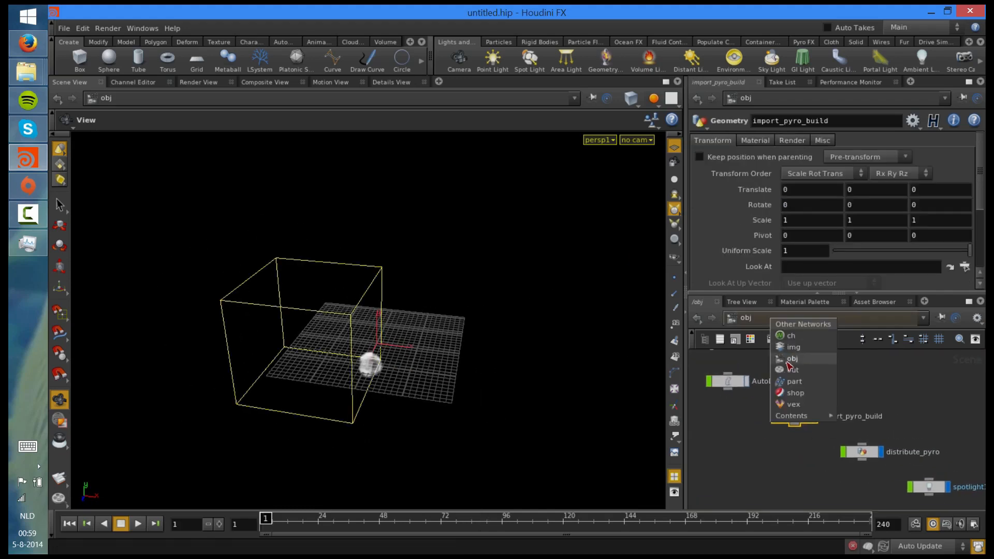
{"action": "left_click", "coordinate": [788, 369]}
{"action": "left_click_drag", "start_coordinate": [781, 259], "coordinate": [771, 262]}
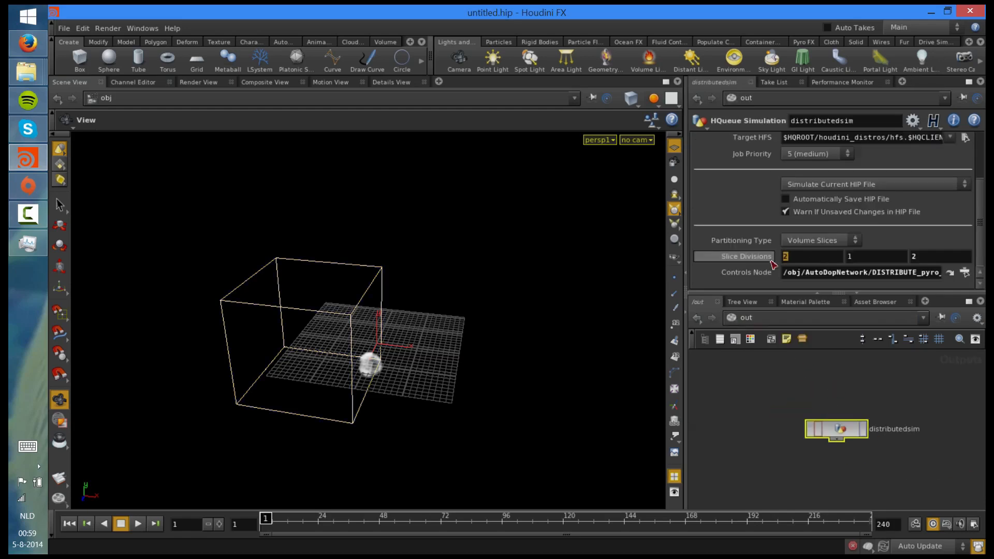
{"action": "type", "text": "4"}
{"action": "key", "text": "Tab"}
{"action": "key", "text": "Tab"}
{"action": "type", "text": "4"}
{"action": "key", "text": "Return"}
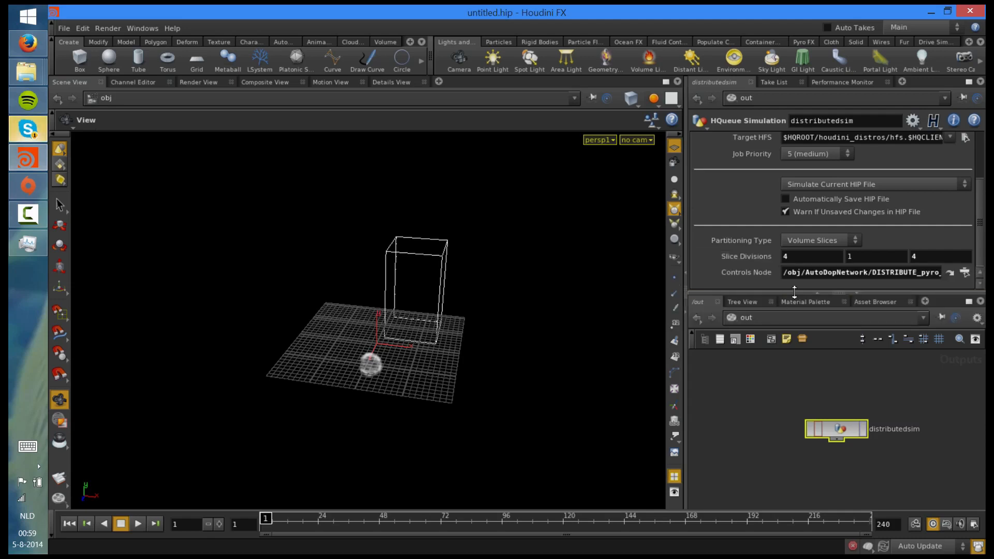
Examine the HQueue job, HIP file and partitioning settings of the distributedsim node
{"action": "scroll", "coordinate": [766, 192], "scroll_direction": "up", "scroll_amount": 5}
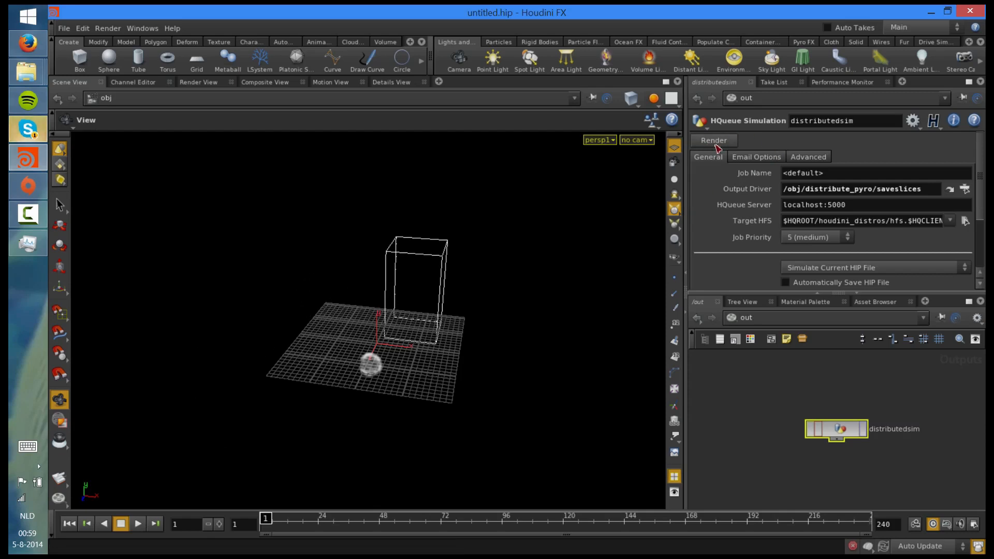
{"action": "scroll", "coordinate": [982, 220], "scroll_direction": "down", "scroll_amount": 3}
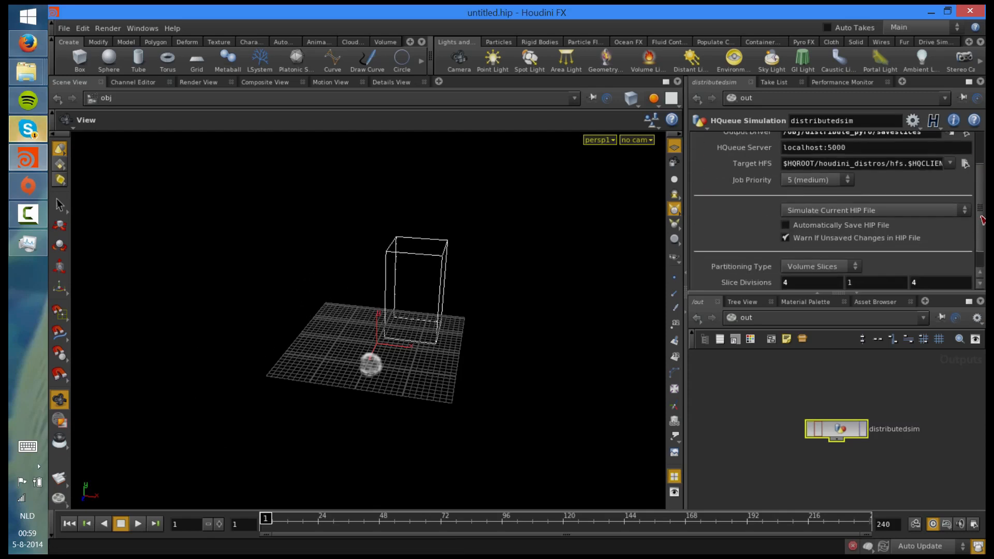
{"action": "scroll", "coordinate": [983, 220], "scroll_direction": "down", "scroll_amount": 1}
Start a new scene and create a torus at the origin
{"action": "left_click", "coordinate": [64, 28]}
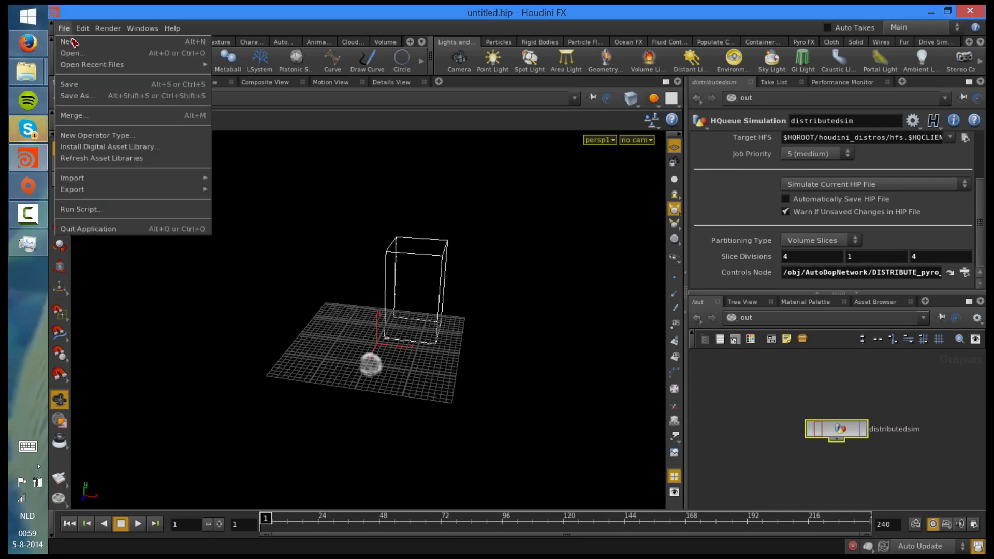
{"action": "left_click", "coordinate": [71, 42]}
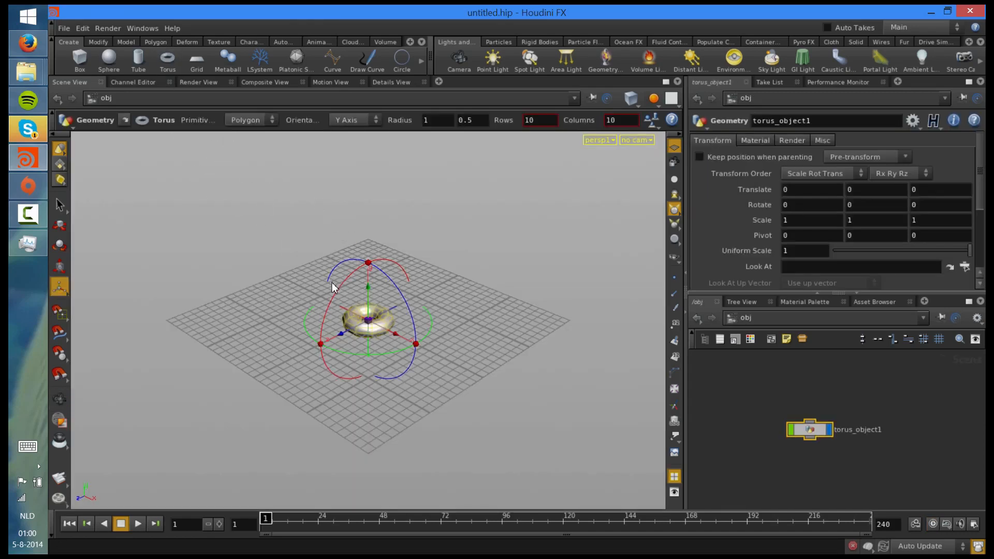
Animate the torus's X translation with the expression sin($F * 5) * 4
{"action": "key", "text": "Escape"}
{"action": "right_click_drag", "start_coordinate": [317, 298], "coordinate": [417, 290]}
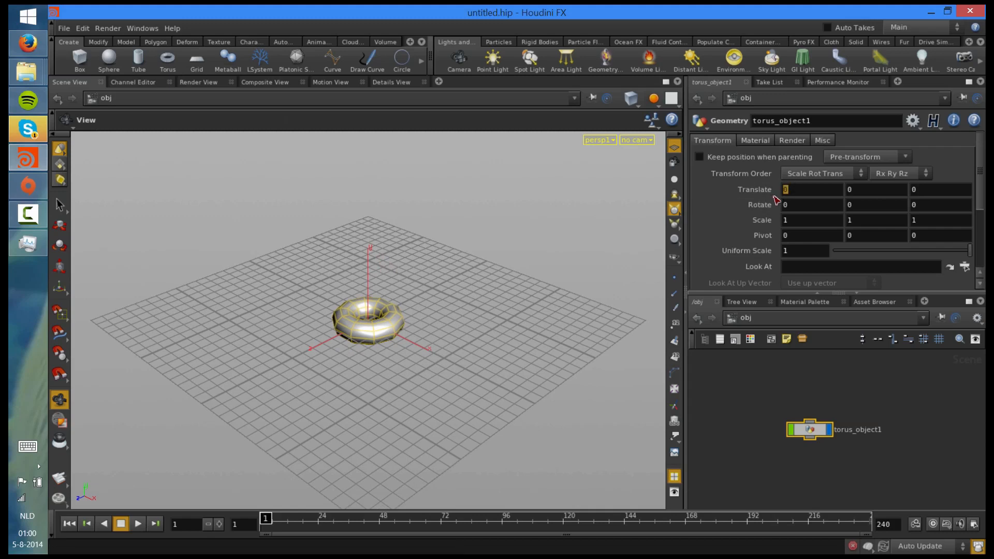
{"action": "type", "text": "sin("}
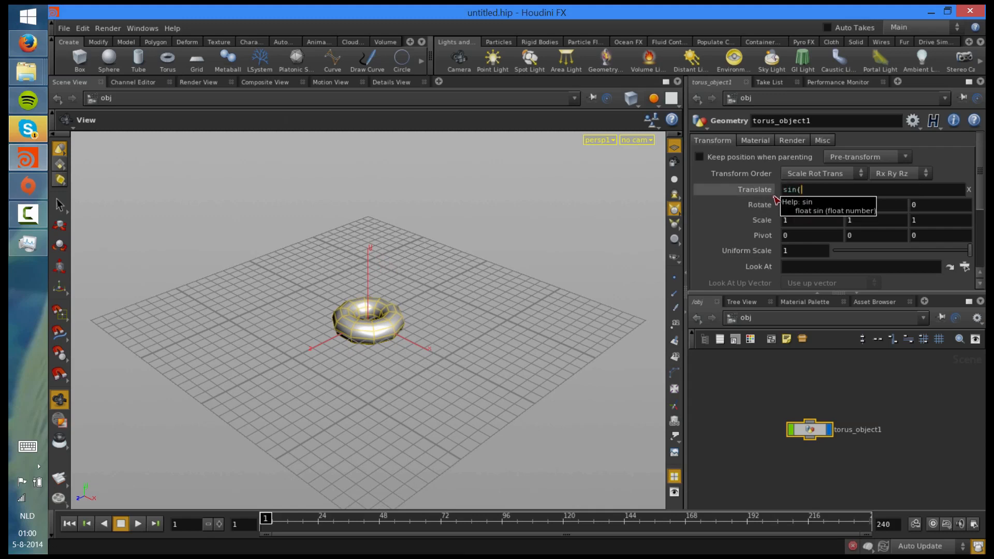
{"action": "type", "text": "$F * 5) "}
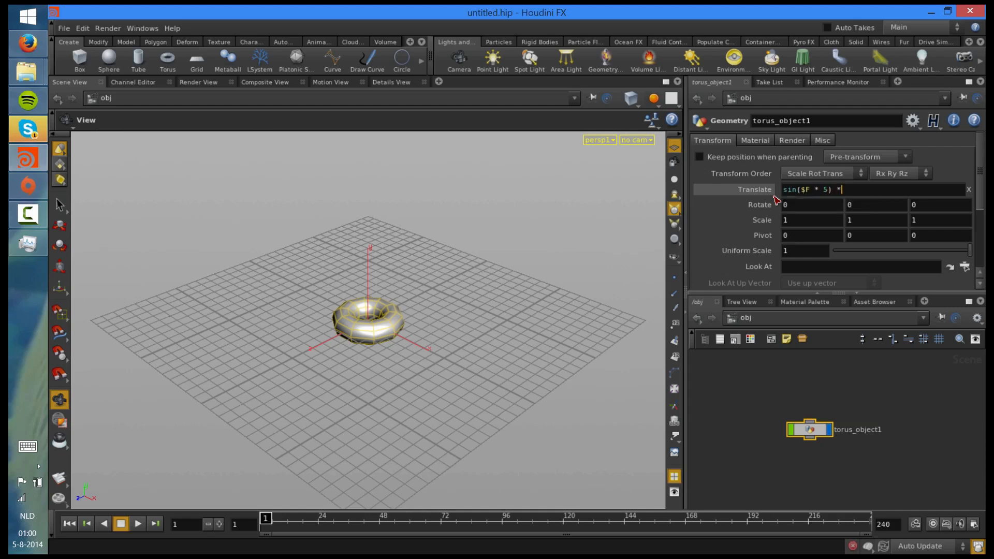
{"action": "type", "text": "* 4"}
{"action": "key", "text": "Return"}
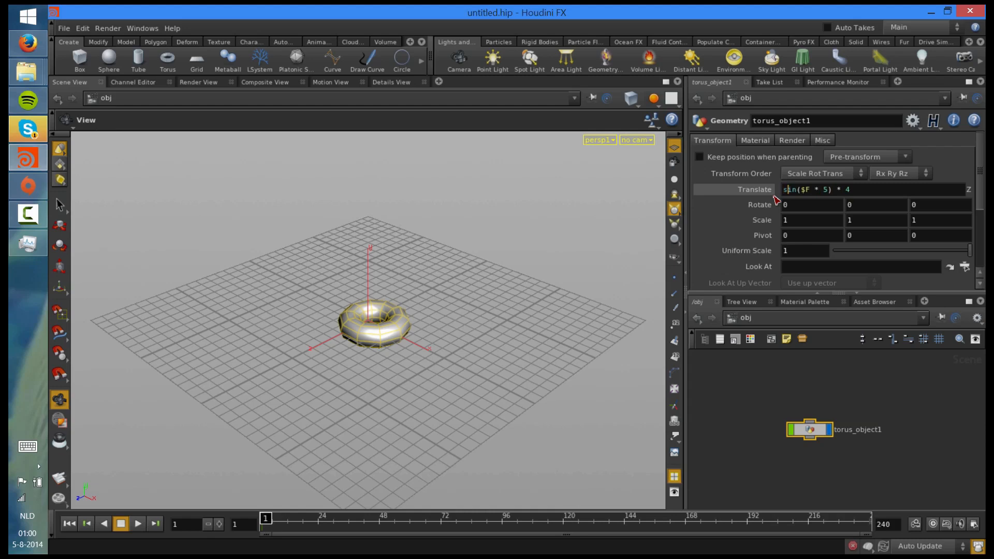
Set the torus's Z translation to the expression cos($F * 5) * 4, play the circular motion and rewind to the start
{"action": "key", "text": "BackSpace"}
{"action": "key", "text": "BackSpace"}
{"action": "key", "text": "BackSpace"}
{"action": "type", "text": "cos"}
{"action": "key", "text": "Return"}
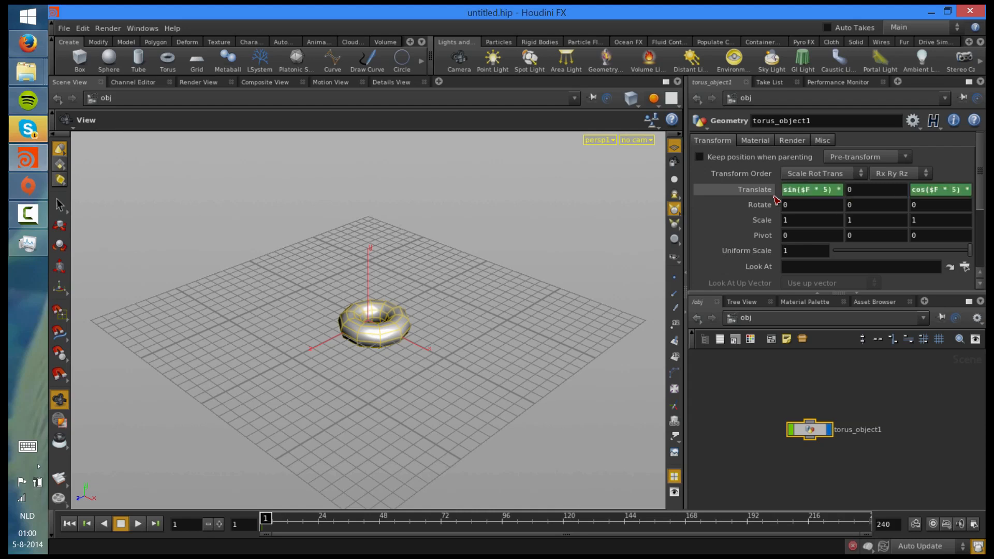
{"action": "key", "text": "Up"}
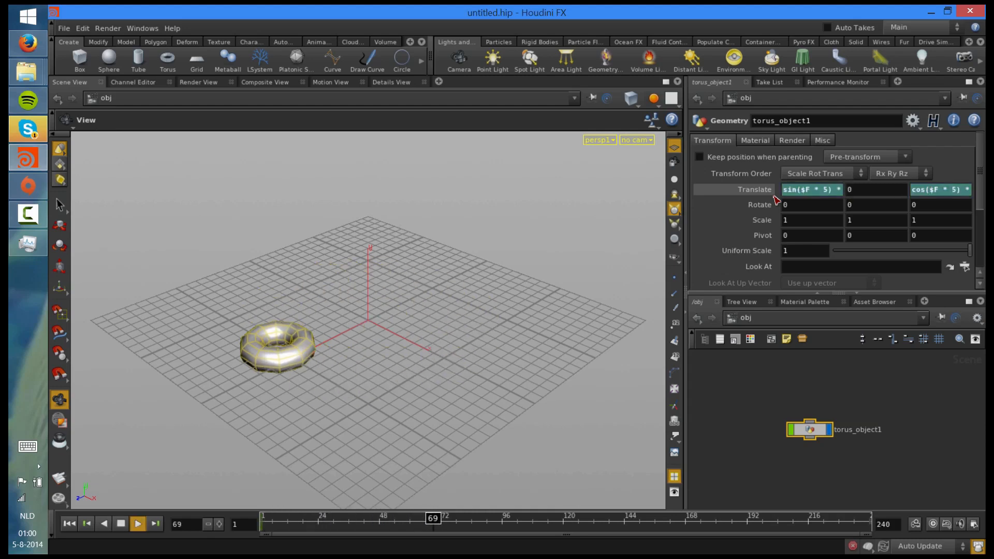
{"action": "key", "text": "ctrl+Up"}
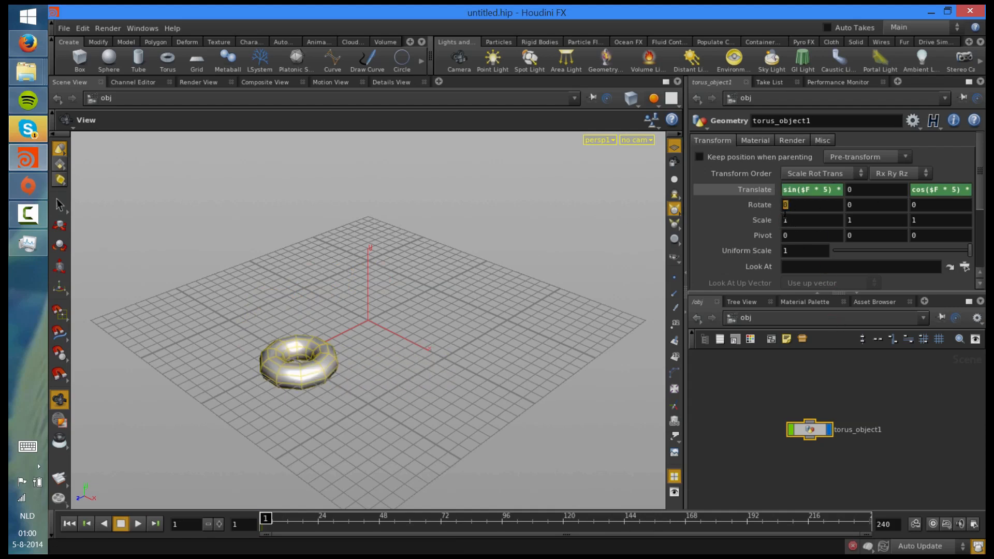
Set the torus's X rotation to the expression sin($F * 5) * 4, play the animation and rewind
{"action": "type", "text": "sin($F * 5) * 4"}
{"action": "key", "text": "Return"}
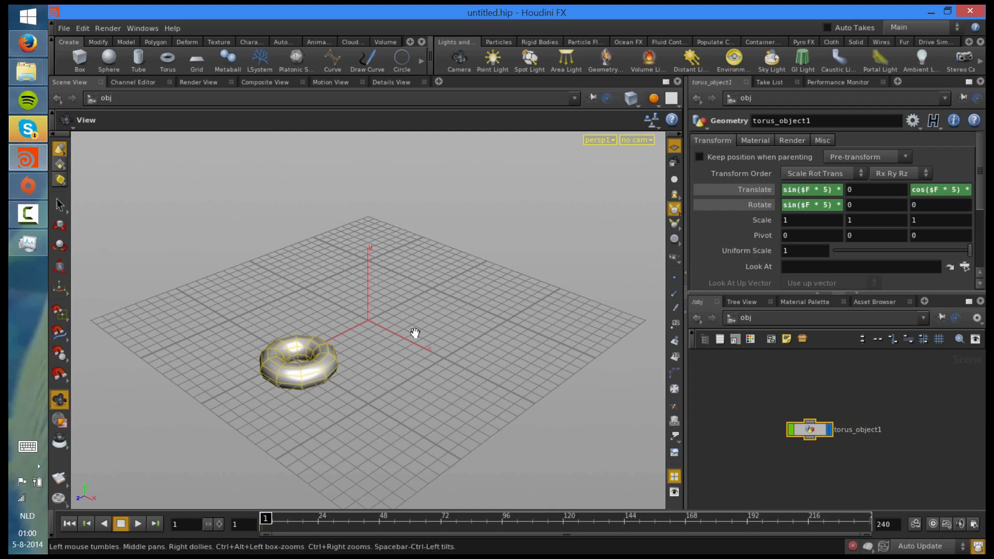
{"action": "key", "text": "Up"}
{"action": "key", "text": "Up"}
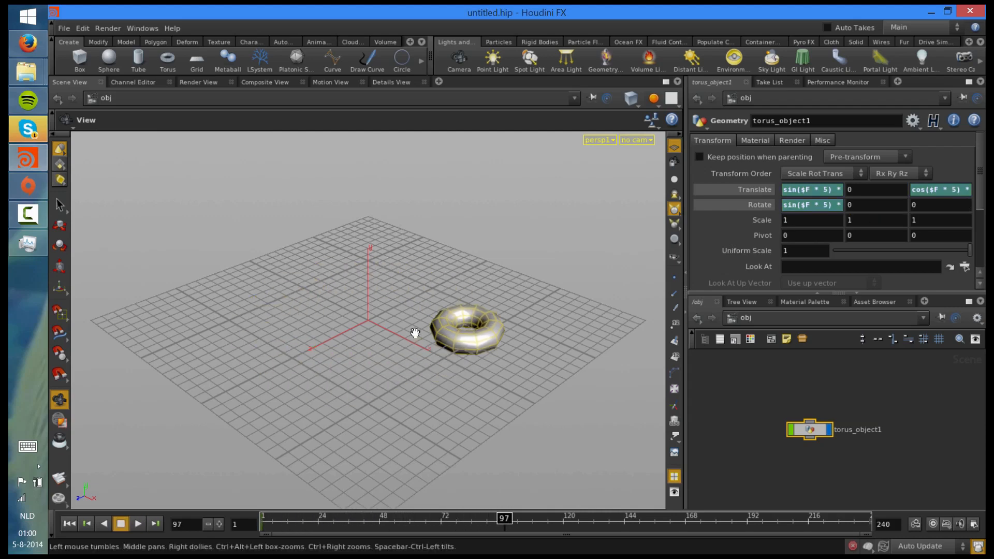
{"action": "key", "text": "ctrl+Up"}
Try replacing the torus's X rotation expression with 0, and undo the rotation changes
{"action": "left_click", "coordinate": [813, 206]}
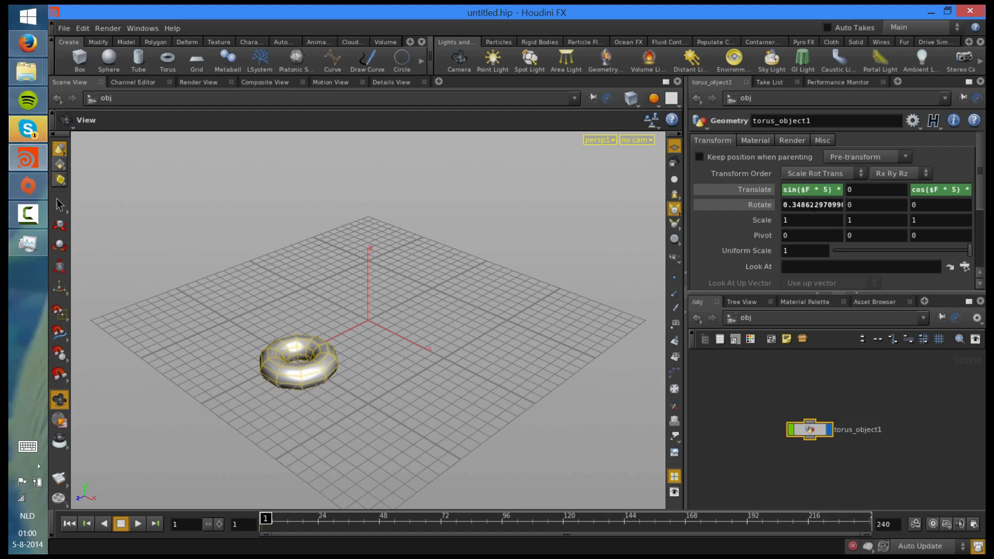
{"action": "key", "text": "ctrl+z"}
{"action": "left_click", "coordinate": [814, 206], "text": "ctrl+shift"}
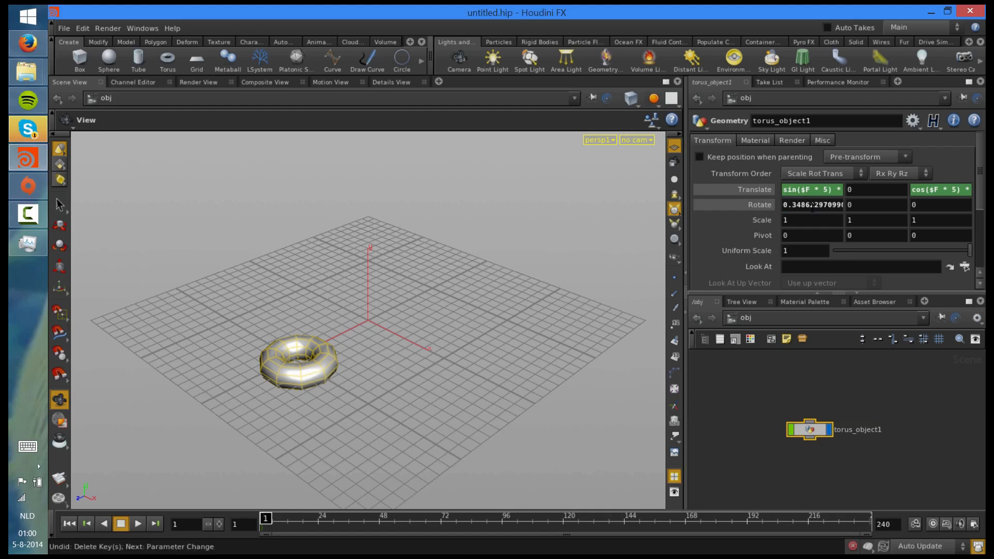
{"action": "double_click", "coordinate": [813, 205]}
{"action": "type", "text": "0"}
{"action": "key", "text": "Return"}
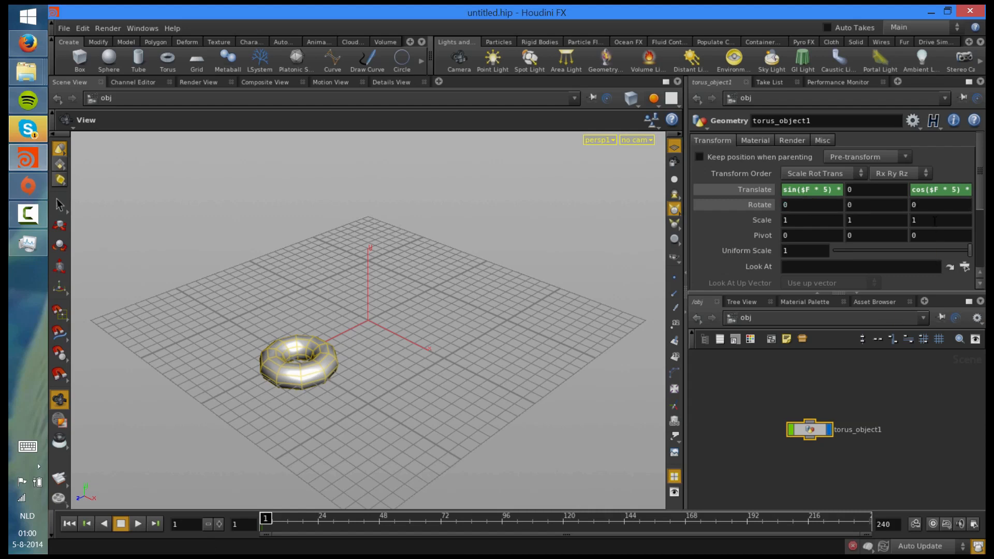
{"action": "middle_click_drag", "start_coordinate": [930, 205], "coordinate": [802, 214]}
{"action": "key", "text": "ctrl+z"}
{"action": "key", "text": "ctrl+z"}
{"action": "key", "text": "ctrl+z"}
Try the Trans Rot Scale transform order on the torus, play the animation and rewind to the start
{"action": "left_click", "coordinate": [844, 157]}
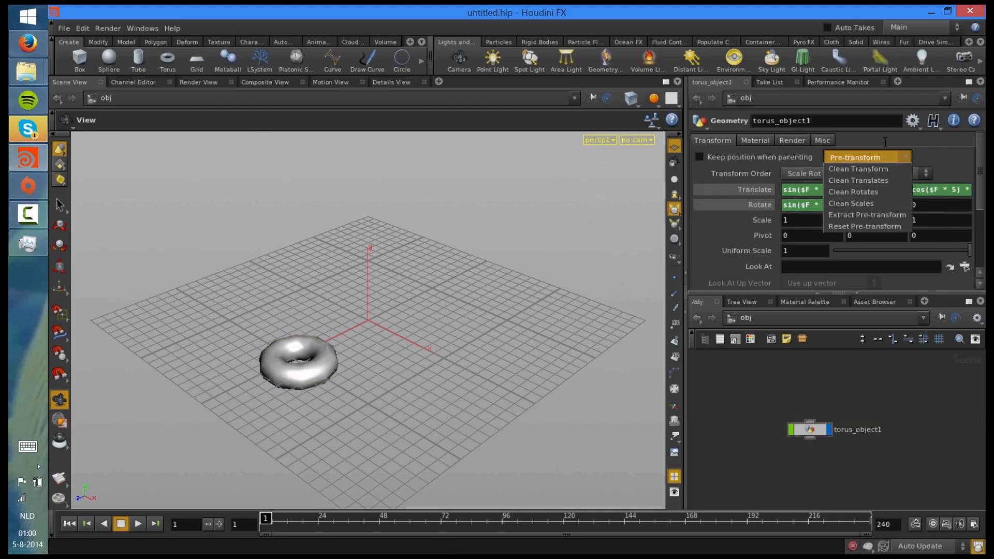
{"action": "left_click", "coordinate": [802, 184]}
{"action": "left_click", "coordinate": [809, 174]}
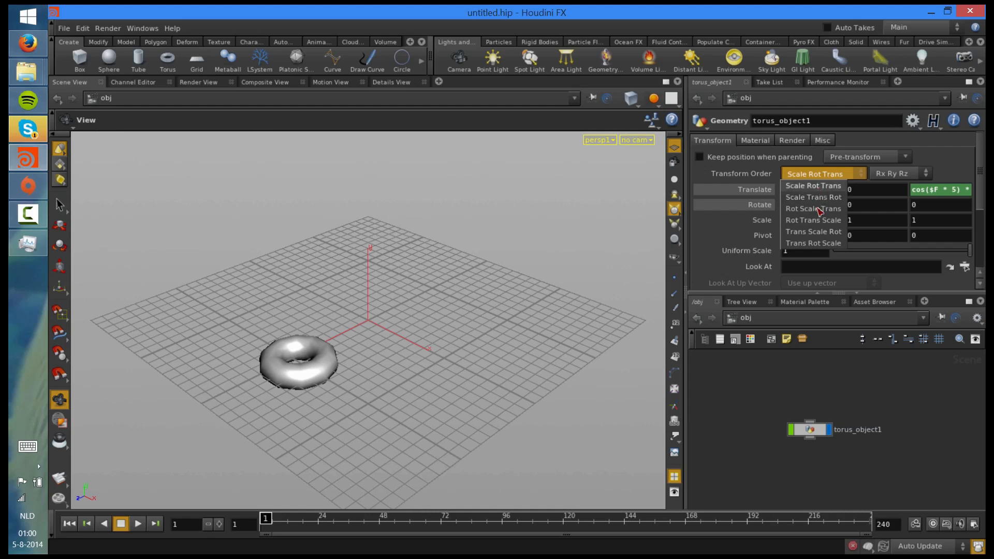
{"action": "left_click", "coordinate": [822, 243]}
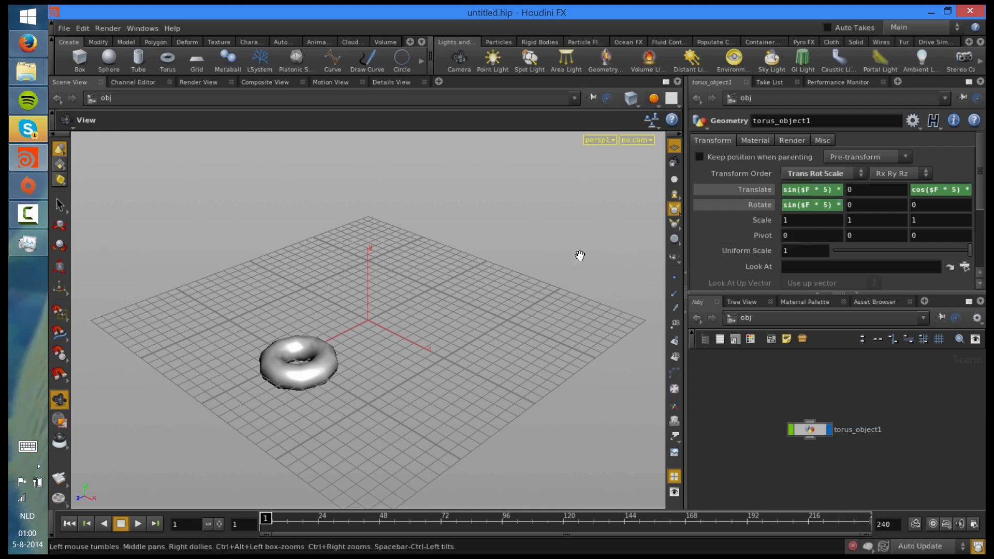
{"action": "key", "text": "Up"}
{"action": "key", "text": "ctrl+Left"}
Replace the torus's X rotation with the expression $F, play the animation and rewind
{"action": "left_click", "coordinate": [814, 205]}
{"action": "double_click", "coordinate": [814, 205]}
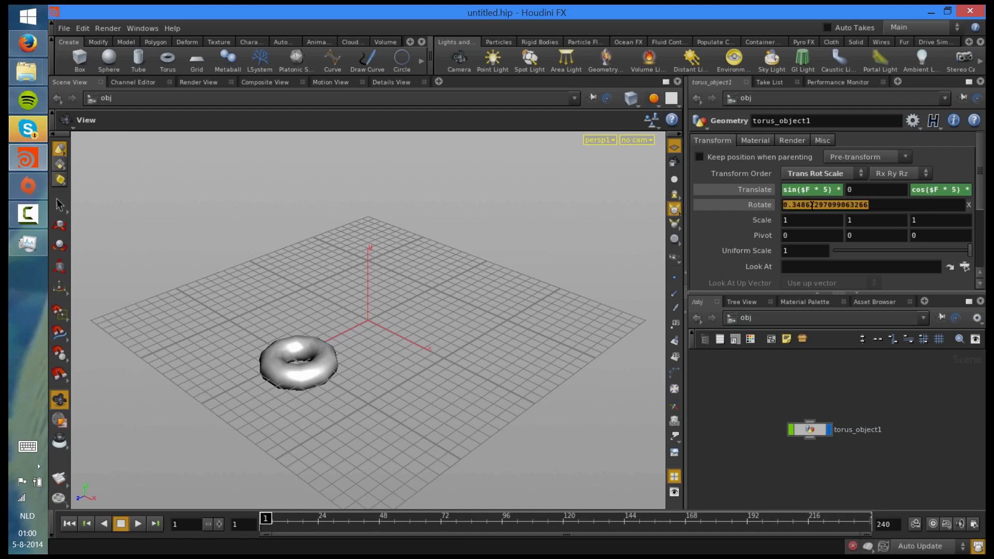
{"action": "type", "text": "$F"}
{"action": "key", "text": "Return"}
{"action": "key", "text": "Up"}
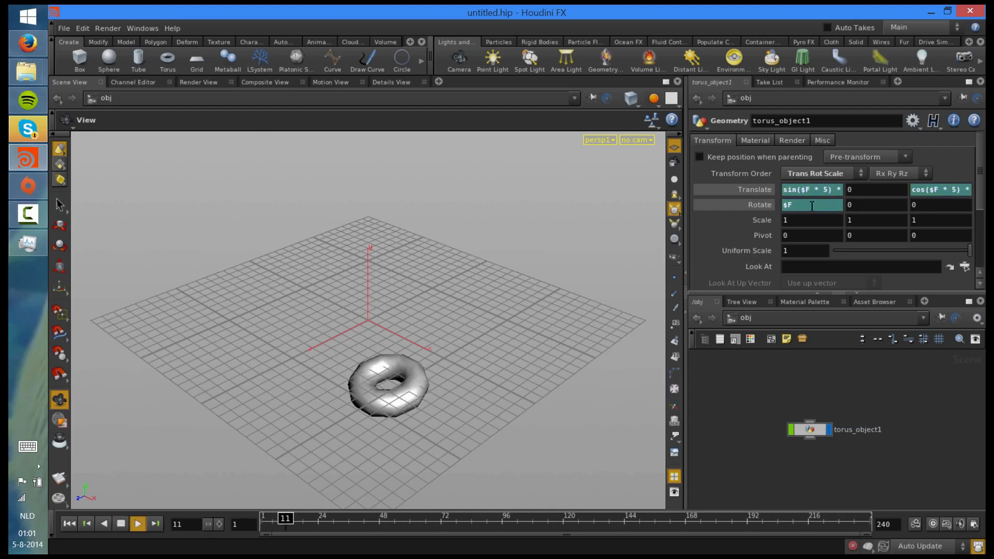
{"action": "key", "text": "ctrl+Up"}
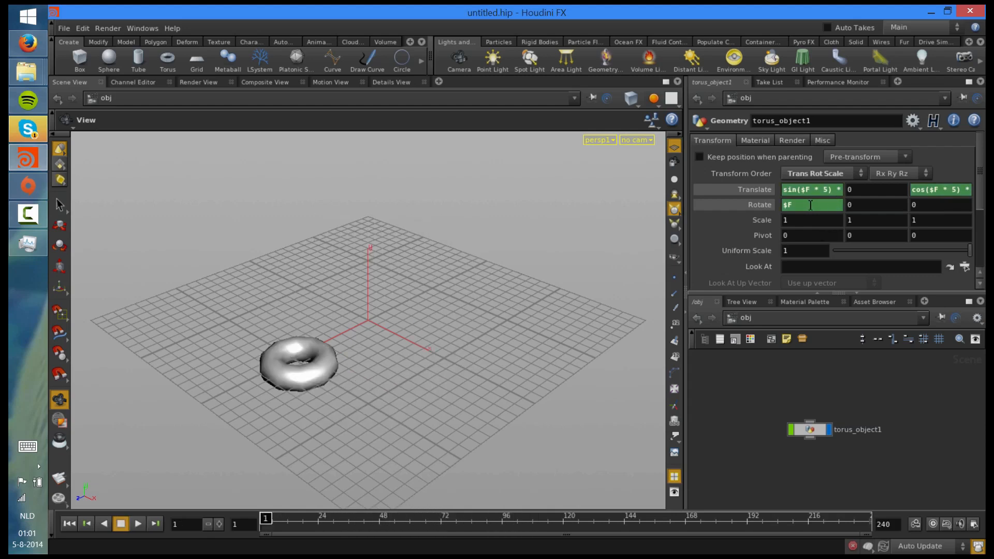
Extend the torus's X rotation expression to $F * 25, play the animation and rewind
{"action": "left_click", "coordinate": [811, 205]}
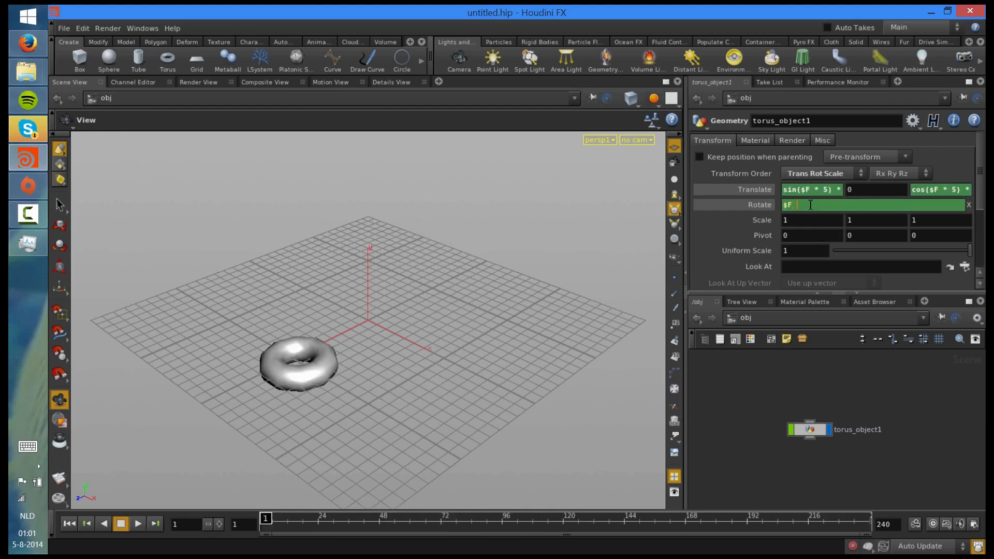
{"action": "type", "text": "* 25"}
{"action": "key", "text": "Return"}
{"action": "key", "text": "Up"}
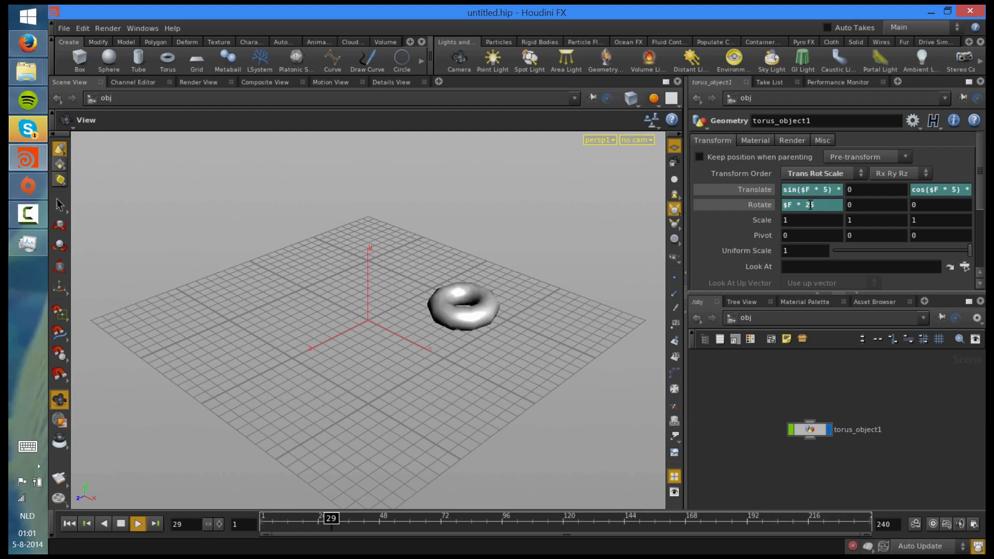
{"action": "key", "text": "ctrl+Up"}
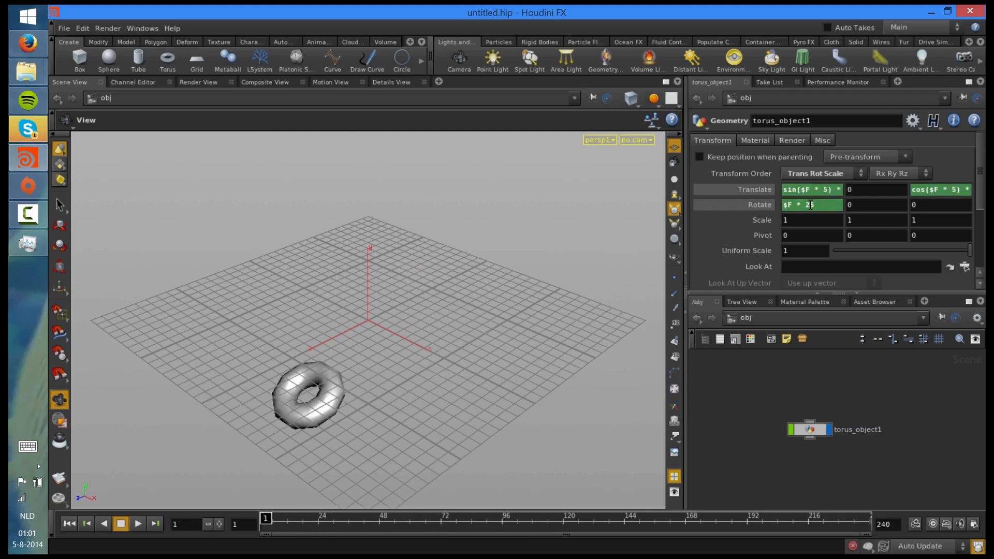
Set the torus's transform order back to Scale Rot Trans and play the animation
{"action": "left_click", "coordinate": [838, 173]}
{"action": "left_click", "coordinate": [828, 186]}
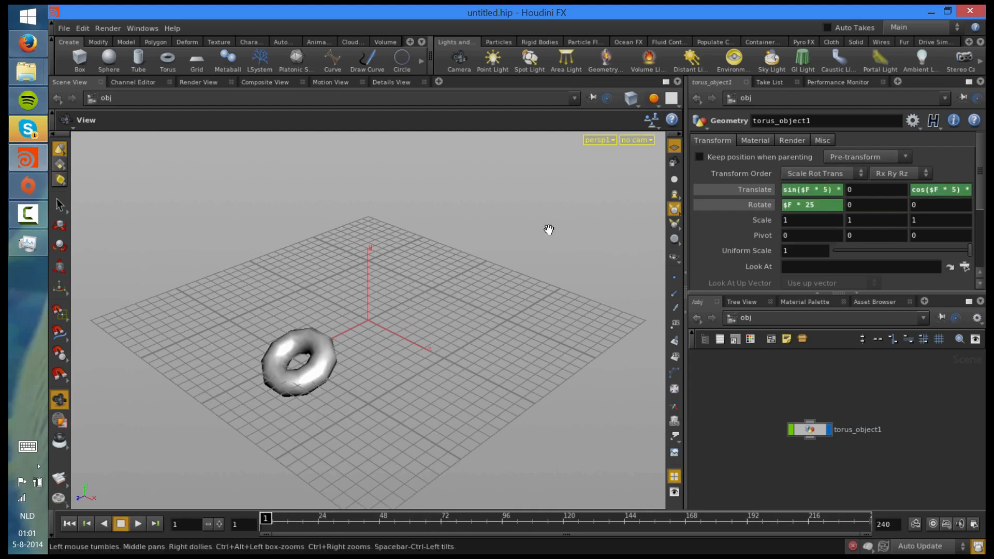
{"action": "key", "text": "Up"}
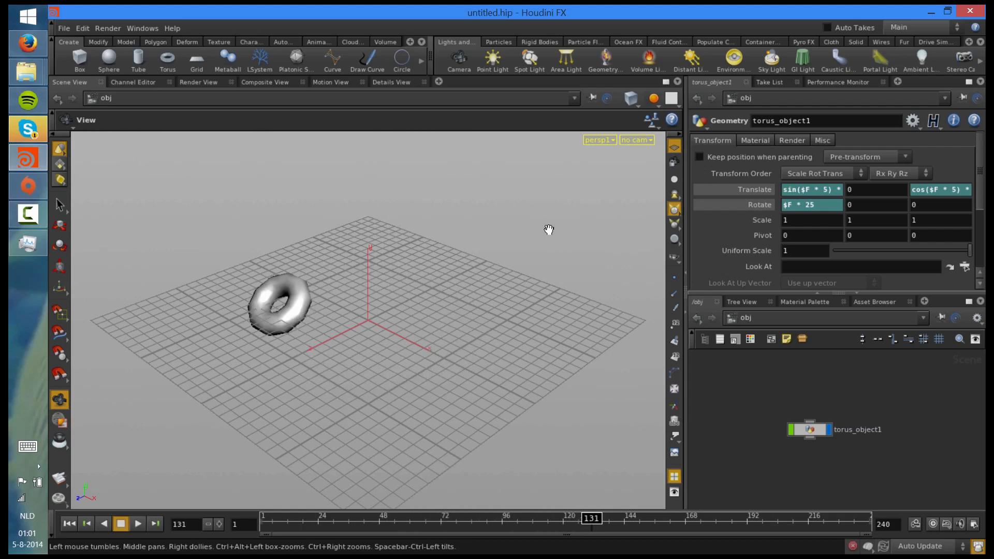
Change the torus's X rotation expression to $F * 15
{"action": "left_click", "coordinate": [805, 207]}
{"action": "type", "text": "1"}
{"action": "key", "text": "Return"}
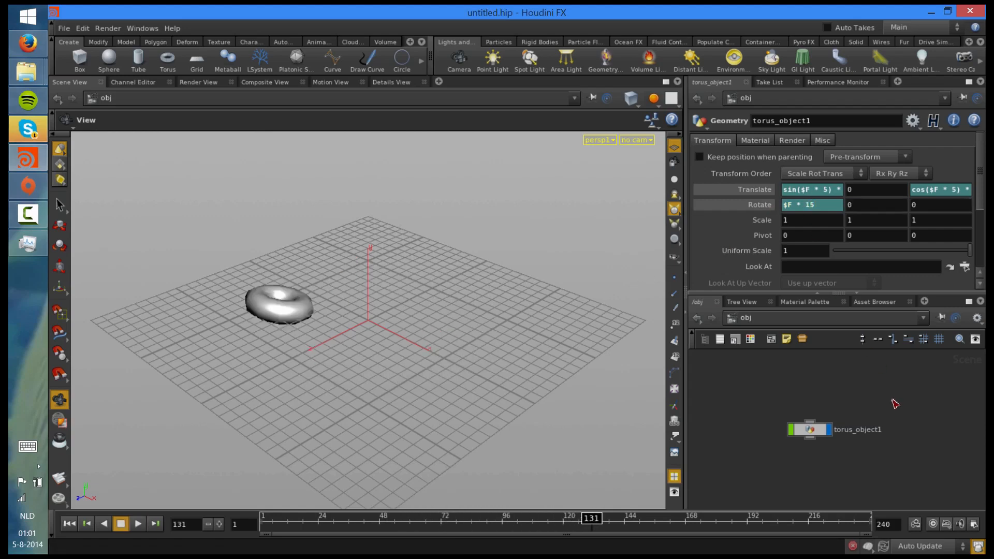
Turn on real-time playback, play the torus animation and rewind to the start
{"action": "left_click", "coordinate": [932, 524]}
{"action": "key", "text": "Up"}
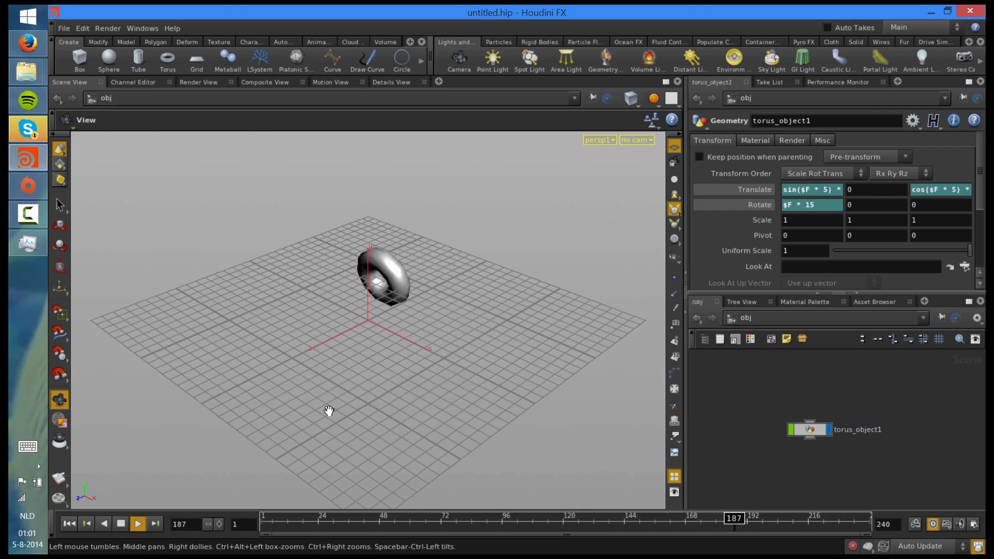
{"action": "key", "text": "Up"}
{"action": "key", "text": "ctrl+Left"}
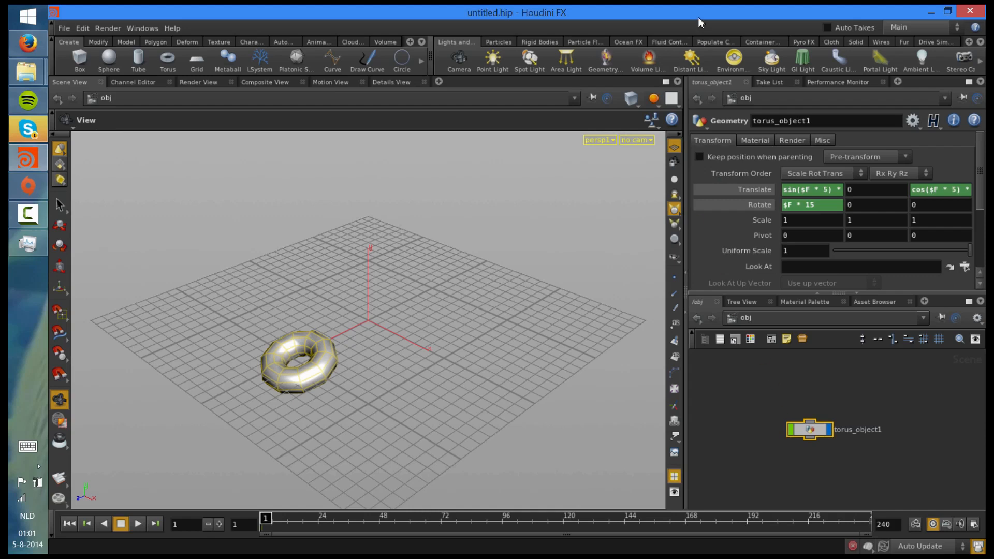
Apply the Pyro FX Flames effect to the selected torus
{"action": "left_click", "coordinate": [804, 42]}
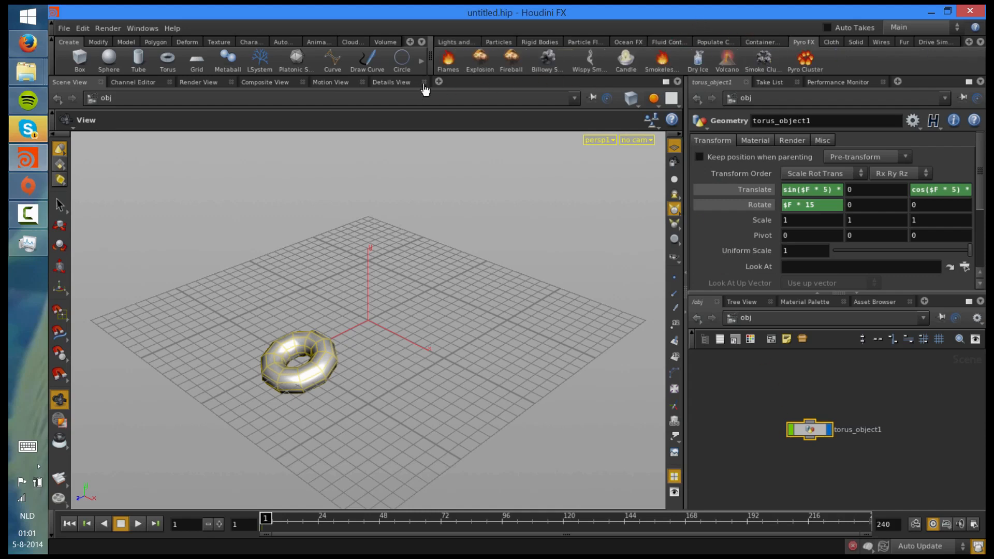
{"action": "left_click", "coordinate": [436, 63]}
Set the padding scale values of the resize_container node to 2, 2 and 2
{"action": "left_click", "coordinate": [772, 418]}
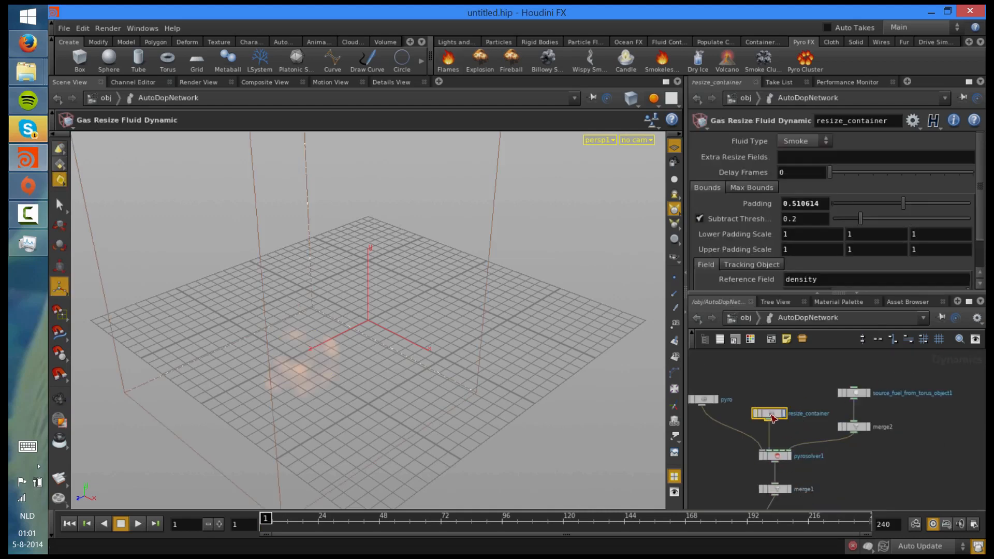
{"action": "key", "text": "Tab"}
{"action": "type", "text": "2"}
{"action": "key", "text": "Tab"}
{"action": "type", "text": "2"}
{"action": "key", "text": "Tab"}
{"action": "type", "text": "2"}
{"action": "left_click", "coordinate": [916, 473]}
{"action": "left_click", "coordinate": [769, 413]}
Check the pyro smoke object's division size, play the flame simulation briefly and rewind
{"action": "left_click", "coordinate": [710, 398]}
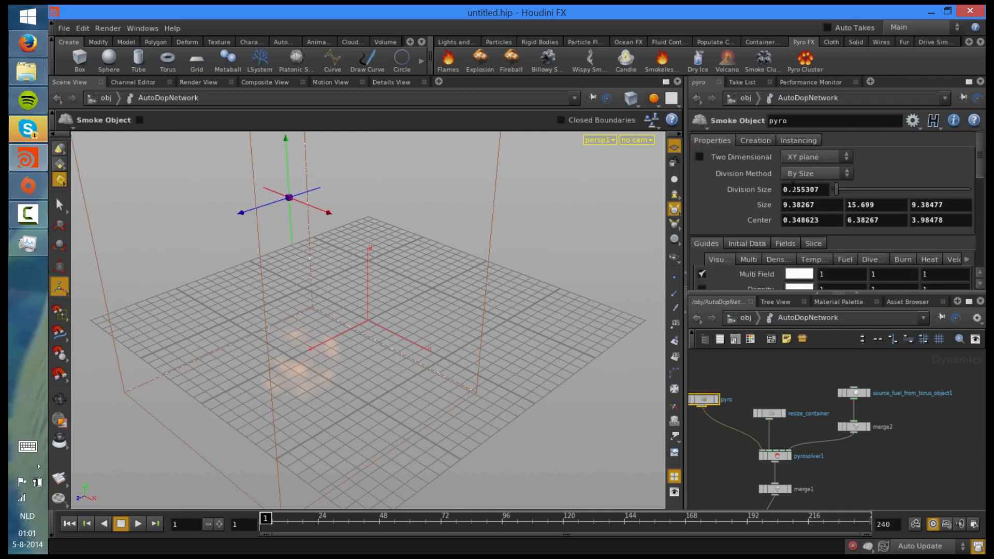
{"action": "left_click_drag", "start_coordinate": [797, 190], "coordinate": [797, 236]}
{"action": "left_click", "coordinate": [854, 444]}
{"action": "key", "text": "Up"}
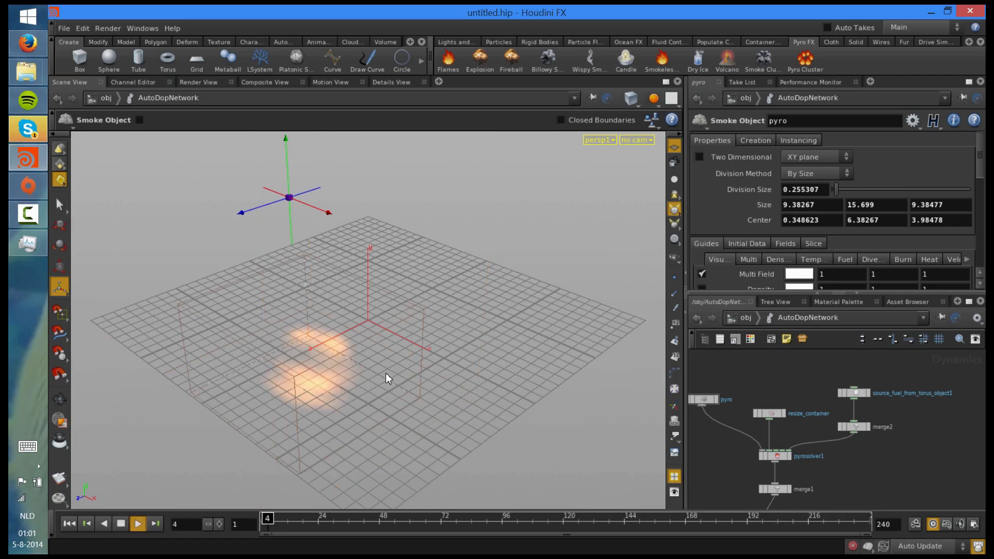
{"action": "key", "text": "ctrl+Up"}
{"action": "key", "text": "Escape"}
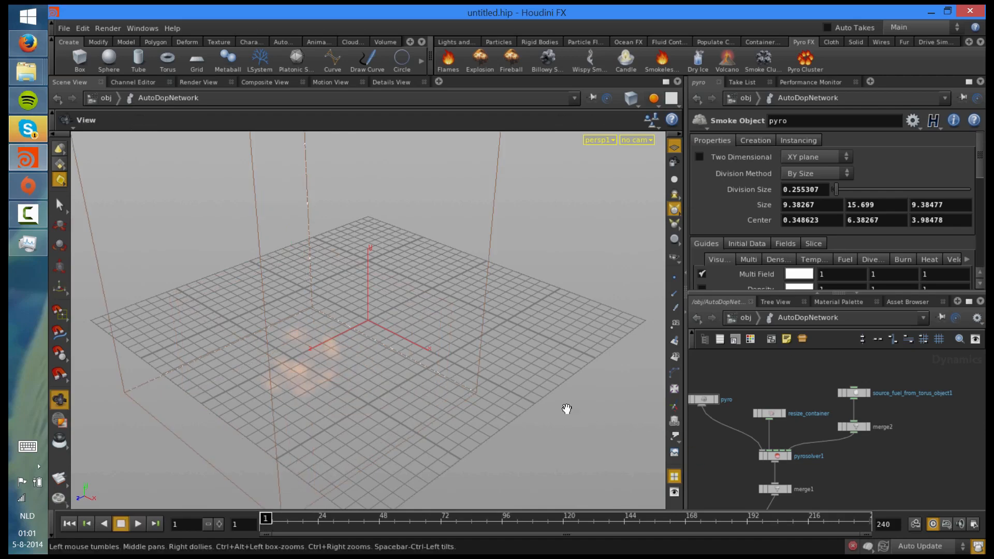
Set the viewport background color scheme to Dark, play the flame simulation and rewind to the start
{"action": "key", "text": "d"}
{"action": "left_click", "coordinate": [289, 154]}
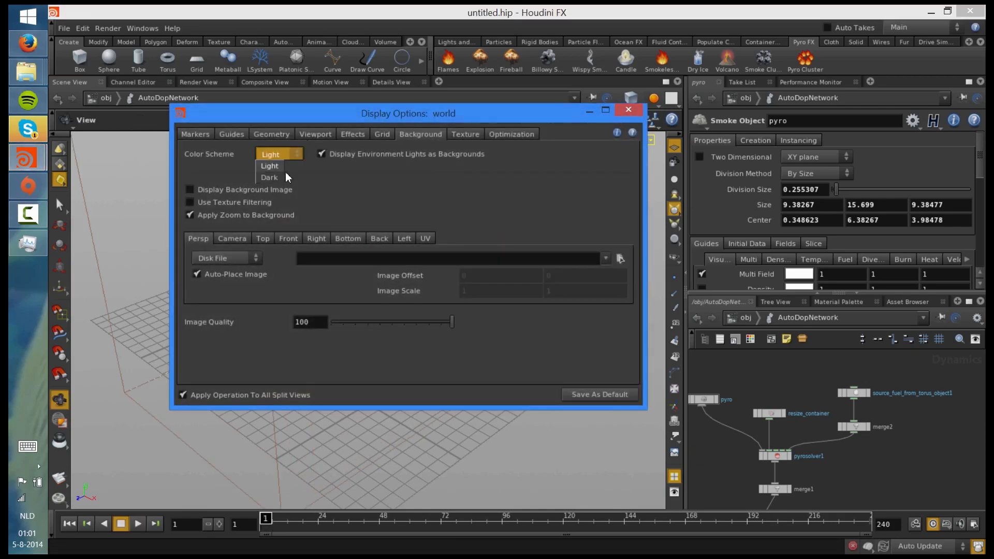
{"action": "left_click", "coordinate": [284, 176]}
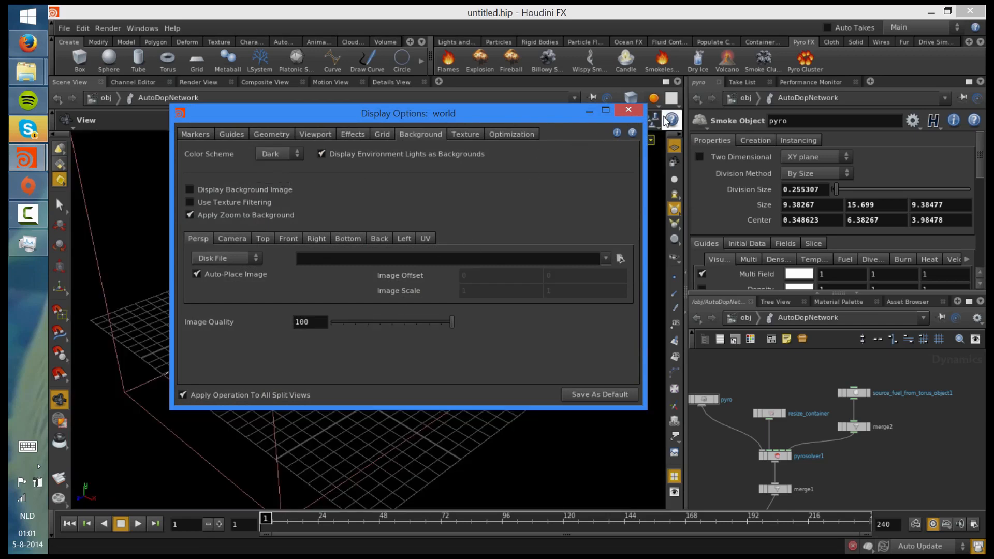
{"action": "left_click", "coordinate": [628, 109]}
{"action": "key", "text": "Up"}
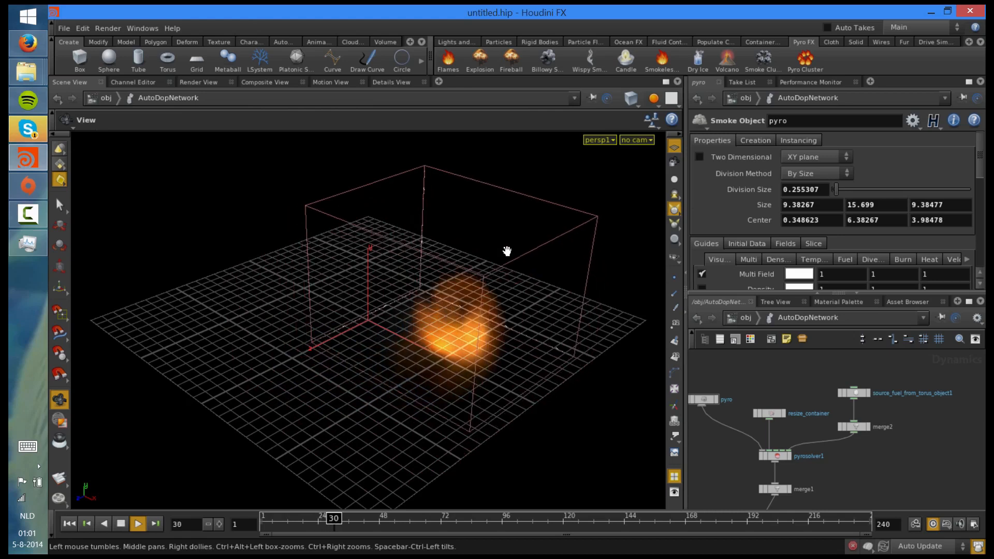
{"action": "key", "text": "ctrl+Up"}
Set the pyro smoke object's division size to 0.15 and play the flame simulation
{"action": "left_click_drag", "start_coordinate": [795, 190], "coordinate": [845, 200]}
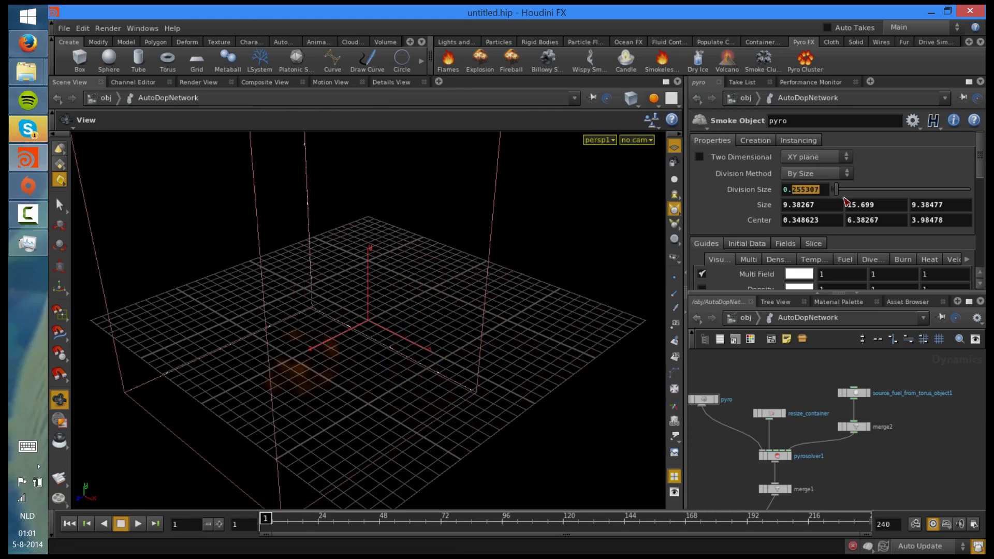
{"action": "type", "text": "15"}
{"action": "key", "text": "Return"}
{"action": "key", "text": "Up"}
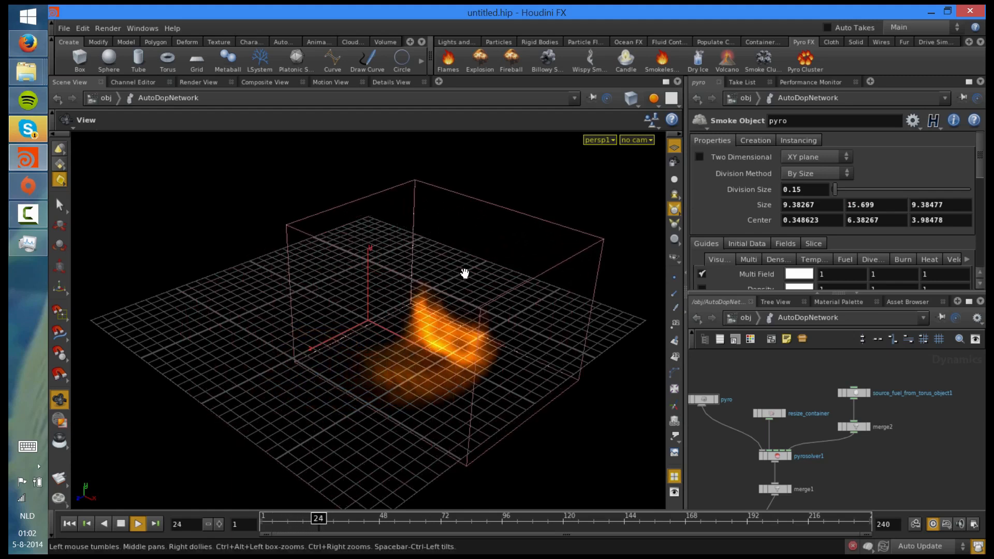
{"action": "scroll", "coordinate": [397, 284], "scroll_direction": "down", "scroll_amount": 5}
{"action": "left_click_drag", "start_coordinate": [397, 284], "coordinate": [415, 270]}
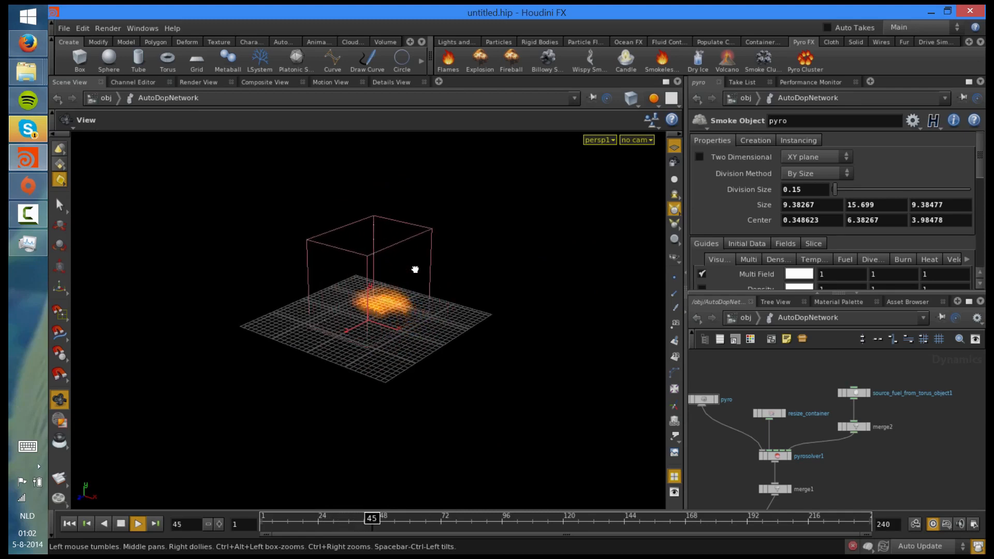
Rewind the simulation, set the pyro object's division size to 0.075, and play the flames again before rewinding
{"action": "key", "text": "ctrl+Left"}
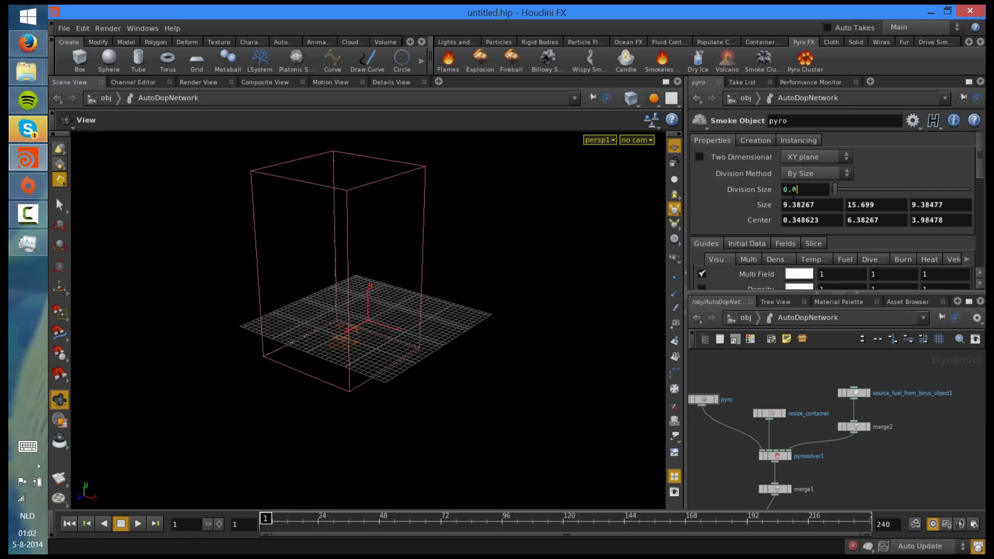
{"action": "key", "text": "Up"}
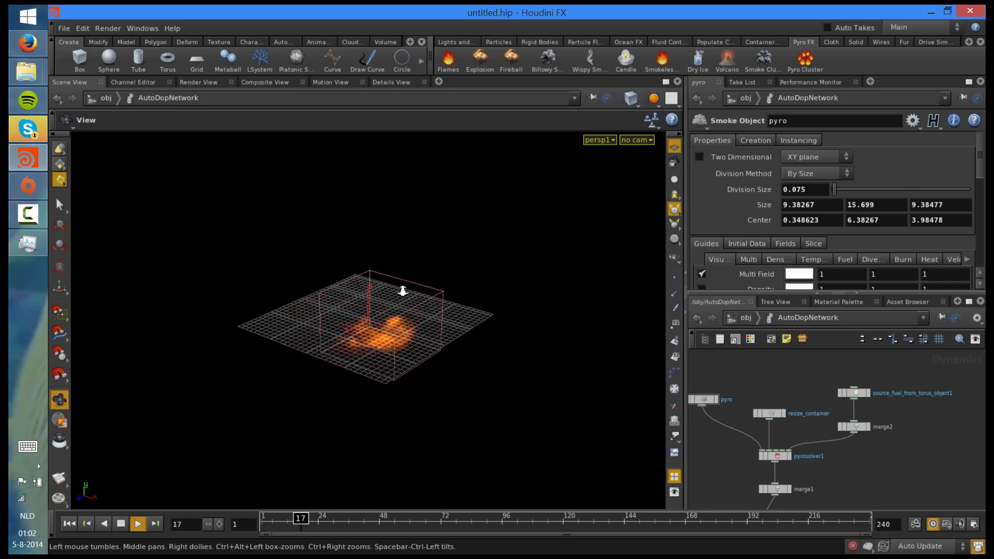
{"action": "key", "text": "ctrl+Up"}
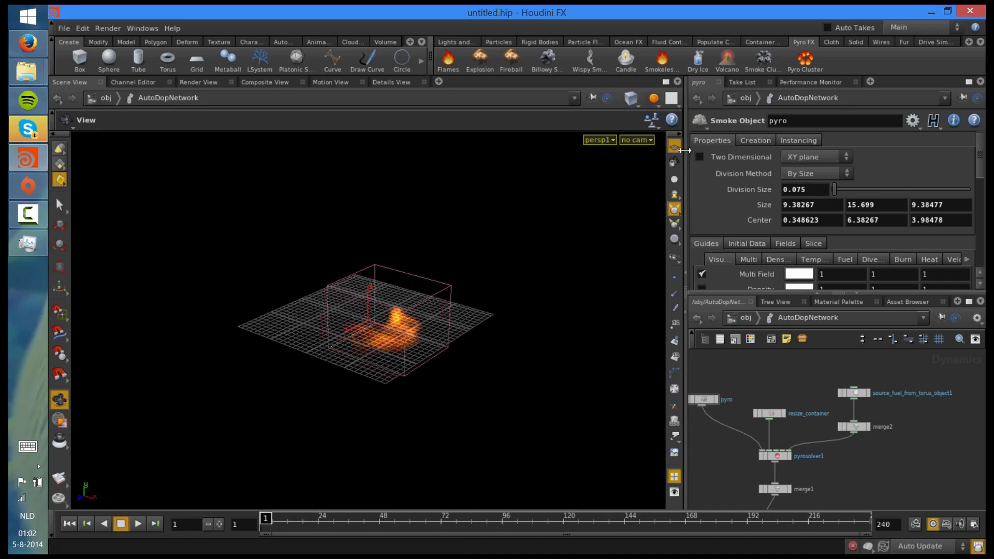
Open the create_fuel_volume node's parameters inside torus_object1 and frame the fuel volume closely in the viewport
{"action": "left_click", "coordinate": [854, 393]}
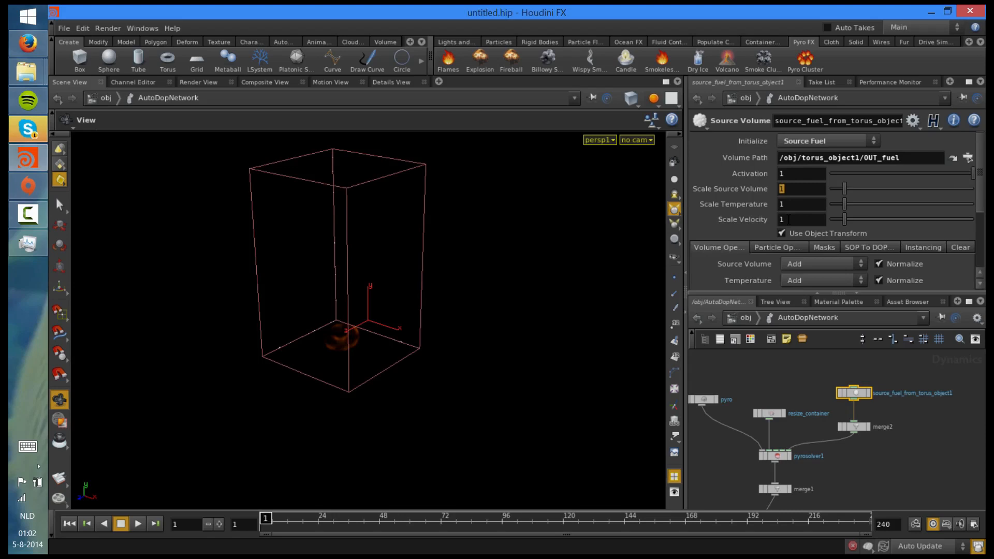
{"action": "left_click", "coordinate": [738, 321]}
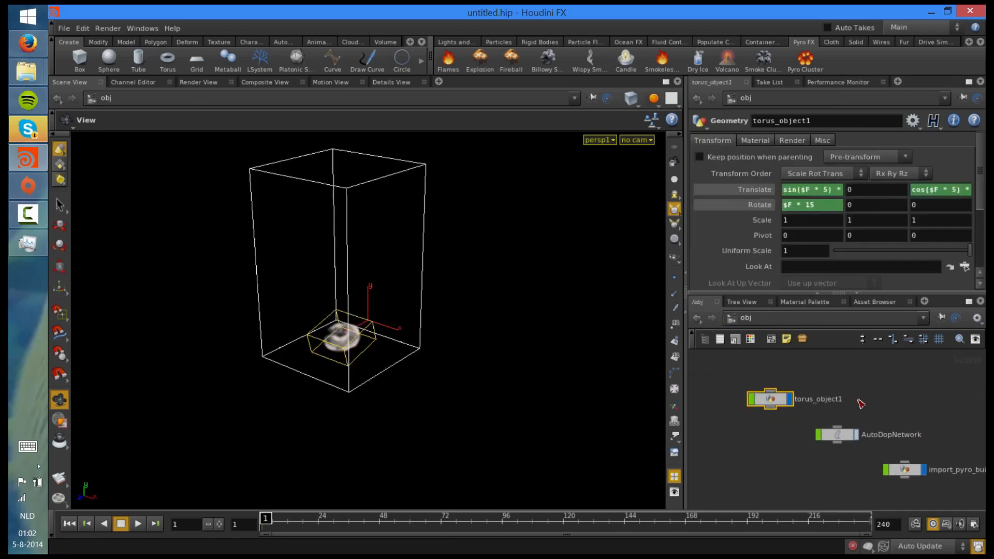
{"action": "key", "text": "i"}
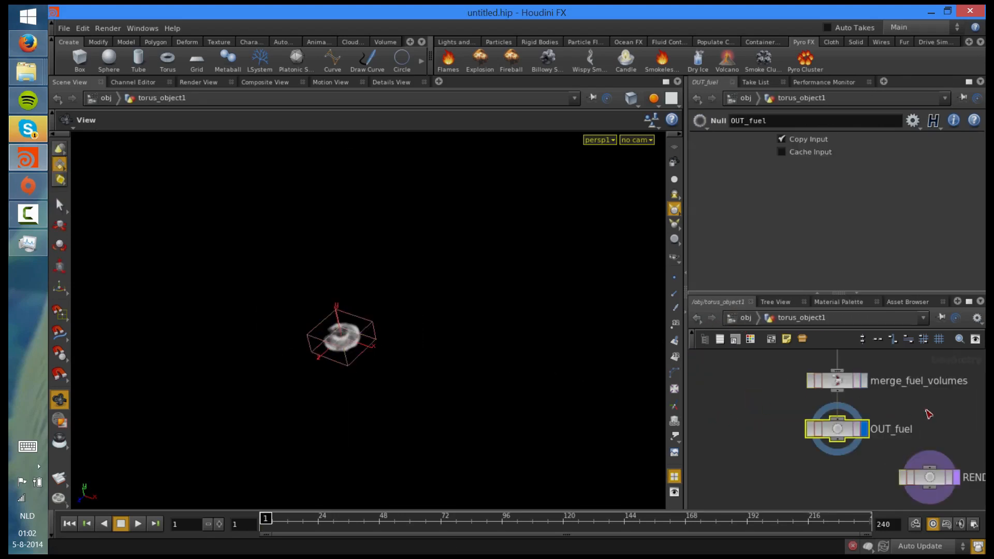
{"action": "left_click", "coordinate": [779, 416]}
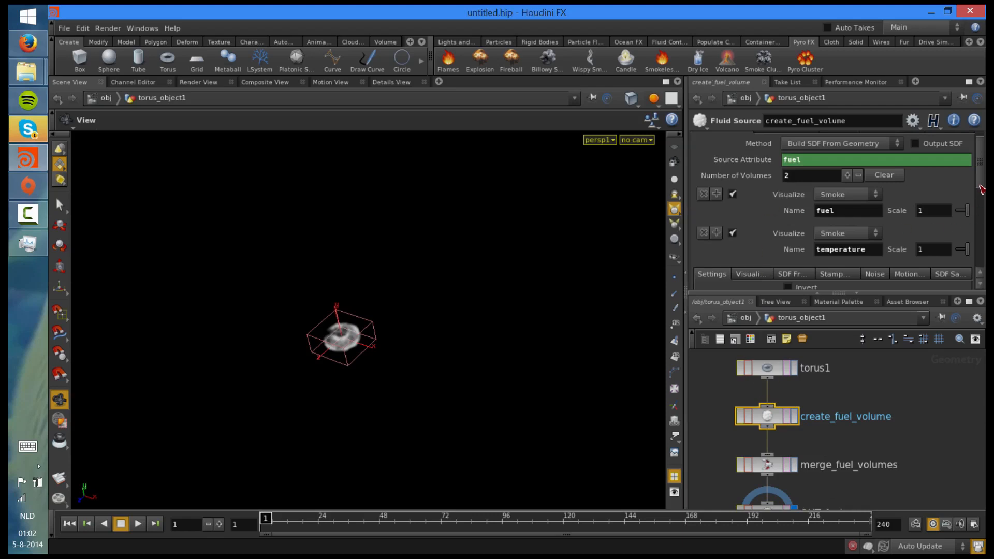
{"action": "scroll", "coordinate": [982, 190], "scroll_direction": "down", "scroll_amount": 3}
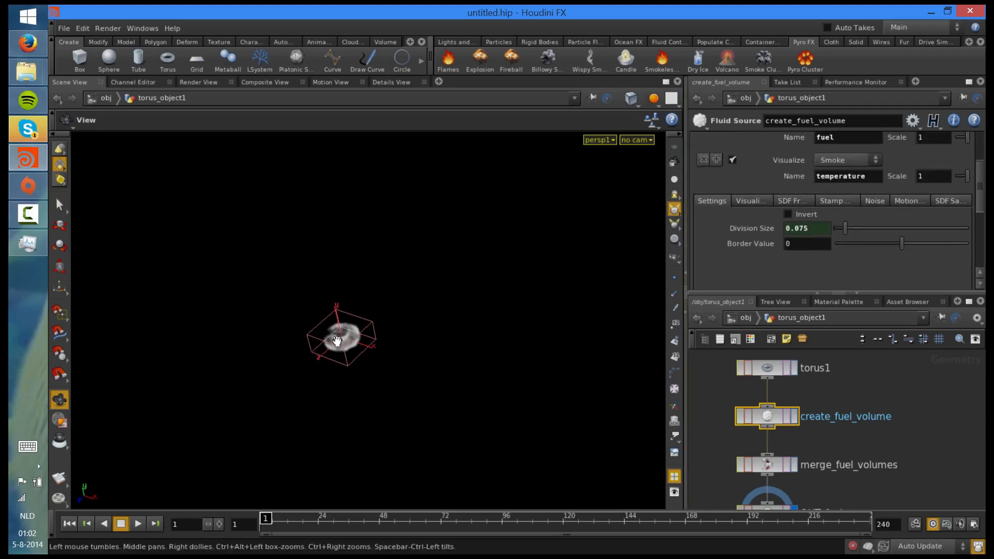
{"action": "key", "text": "h"}
{"action": "left_click_drag", "start_coordinate": [547, 277], "coordinate": [455, 305]}
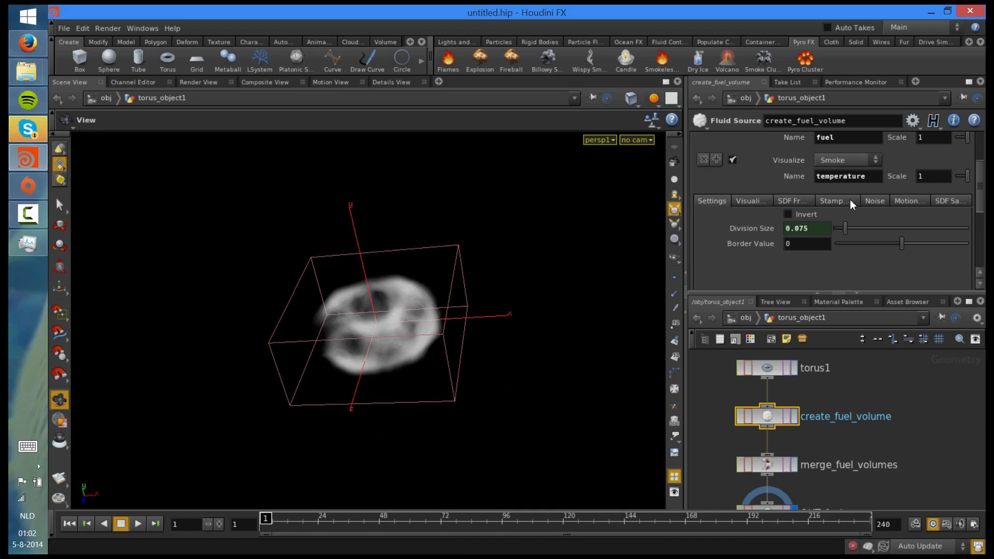
Disable Minimum Distance, Scale By Source Attribute and Empty Interior in the create_fuel_volume node's SDF settings
{"action": "left_click", "coordinate": [791, 203]}
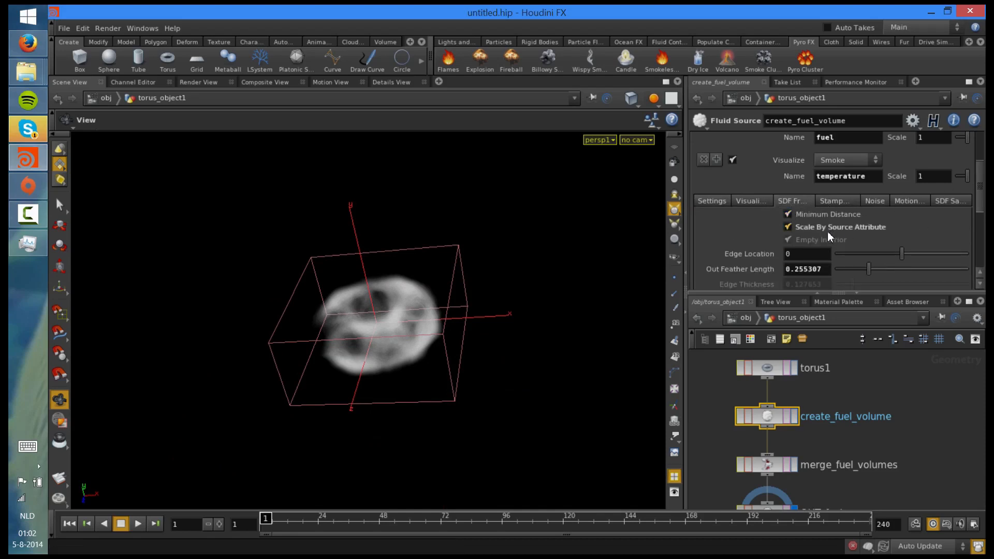
{"action": "left_click", "coordinate": [822, 231]}
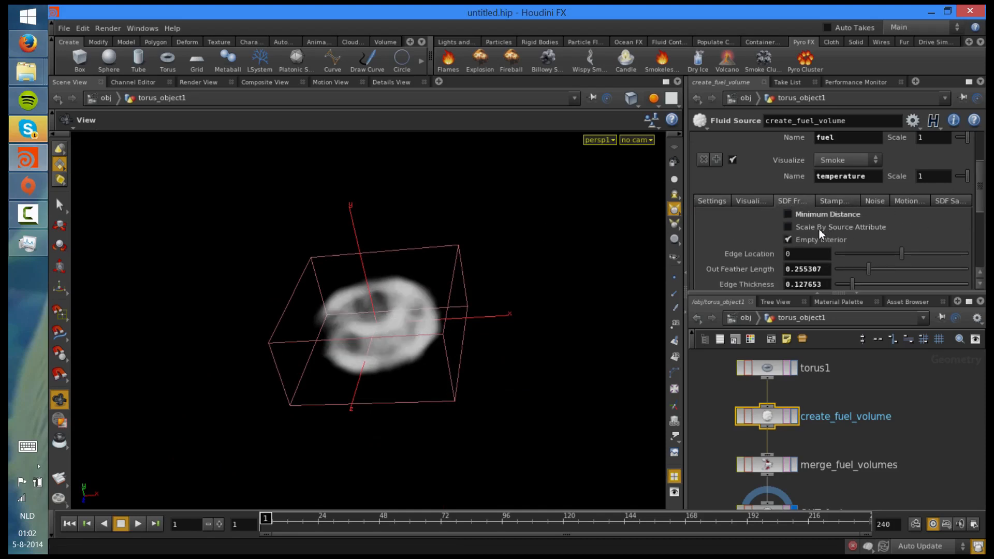
{"action": "left_click", "coordinate": [811, 242]}
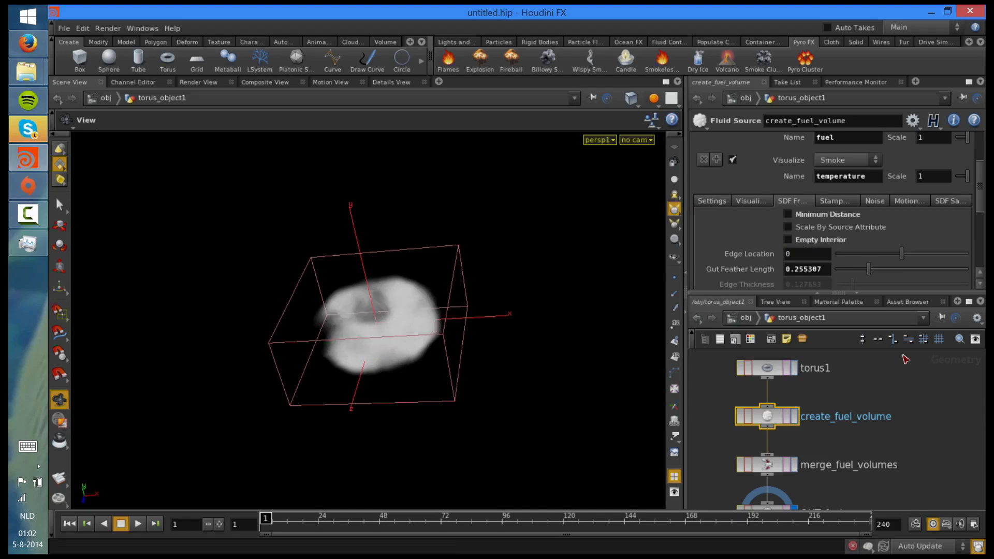
Review the fuel volume's noise and turbulence settings and return to the object level
{"action": "left_click", "coordinate": [875, 201]}
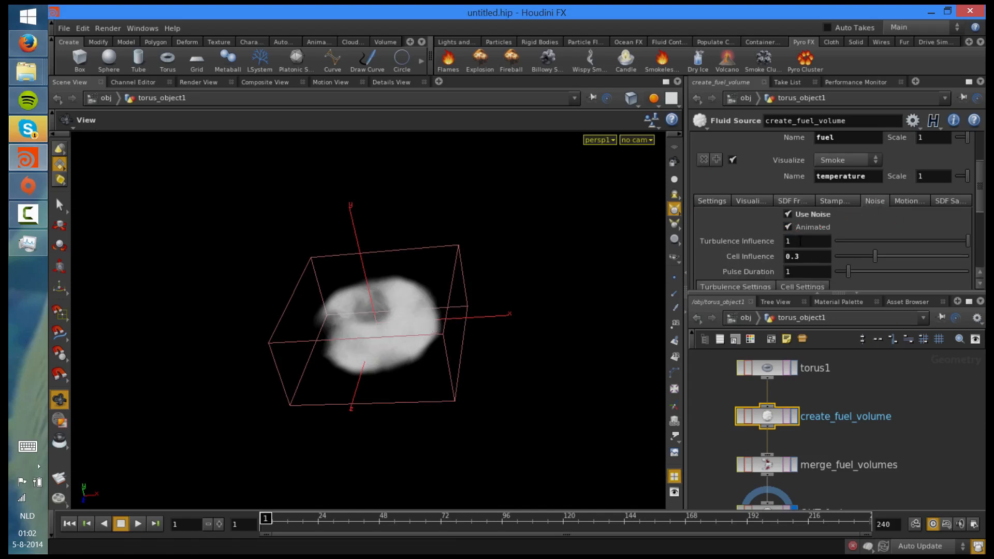
{"action": "scroll", "coordinate": [911, 233], "scroll_direction": "down", "scroll_amount": 5}
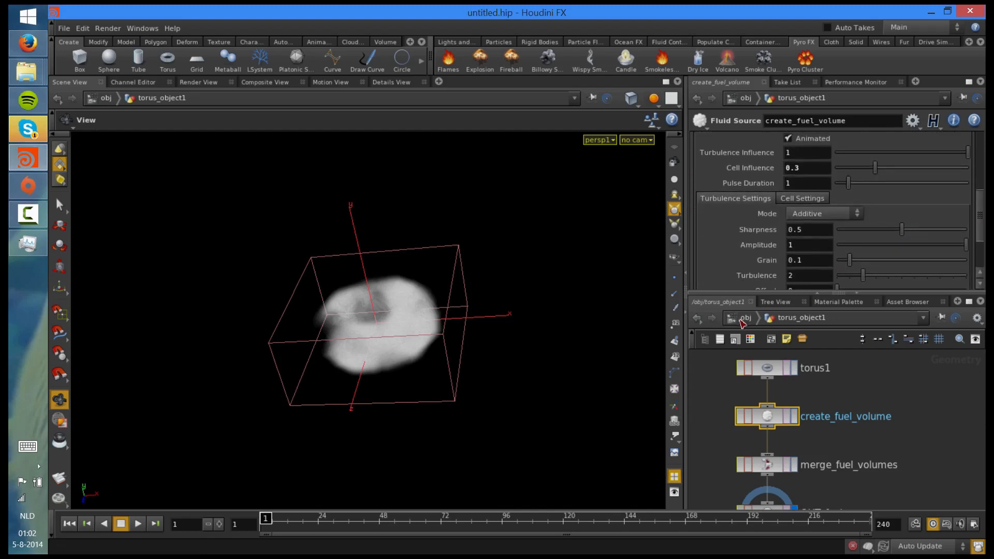
{"action": "left_click", "coordinate": [744, 317]}
Play the flame simulation twice at the object level from different viewing angles, rewinding to frame 1 each time
{"action": "left_click", "coordinate": [813, 398]}
{"action": "left_click_drag", "start_coordinate": [333, 304], "coordinate": [393, 304]}
{"action": "key", "text": "Up"}
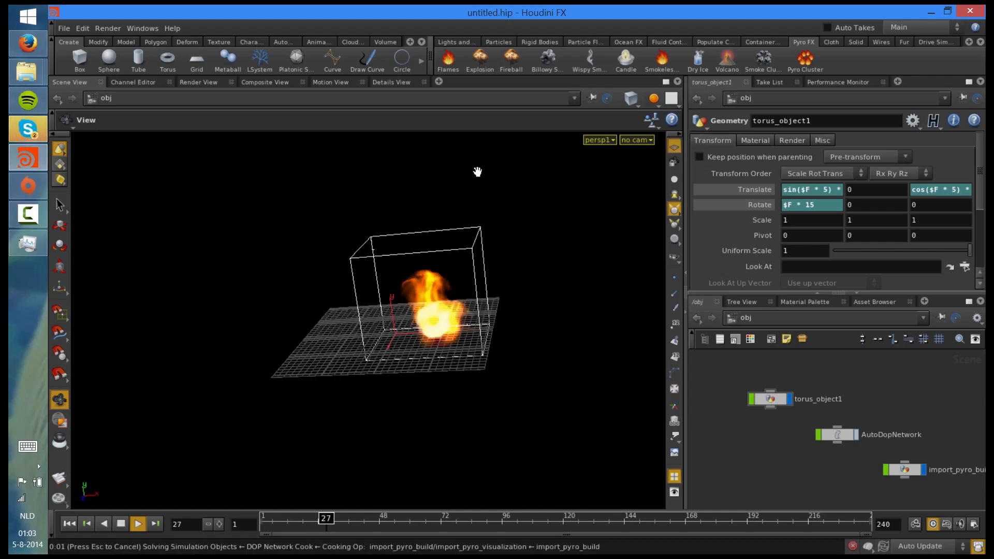
{"action": "key", "text": "Escape"}
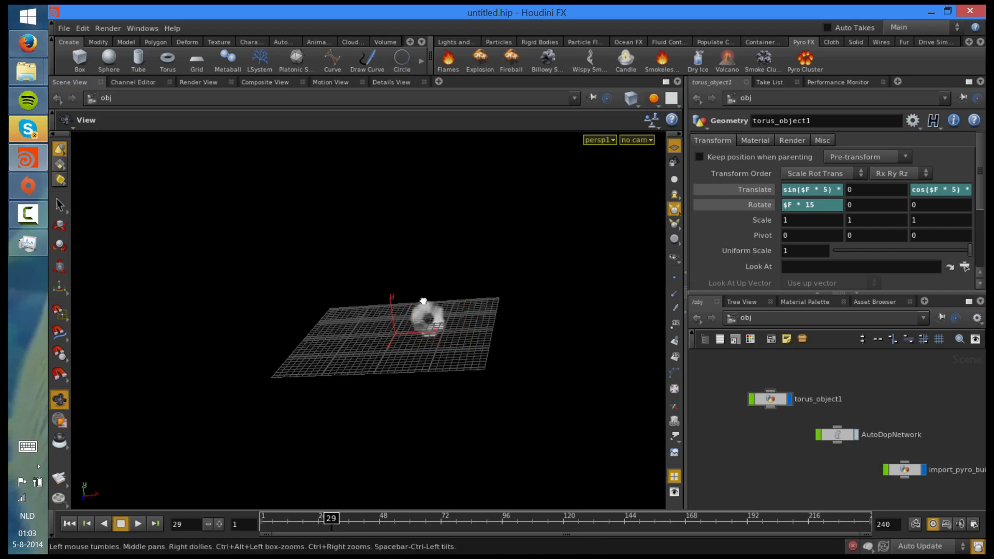
{"action": "left_click_drag", "start_coordinate": [423, 300], "coordinate": [503, 313]}
{"action": "key", "text": "ctrl+Up"}
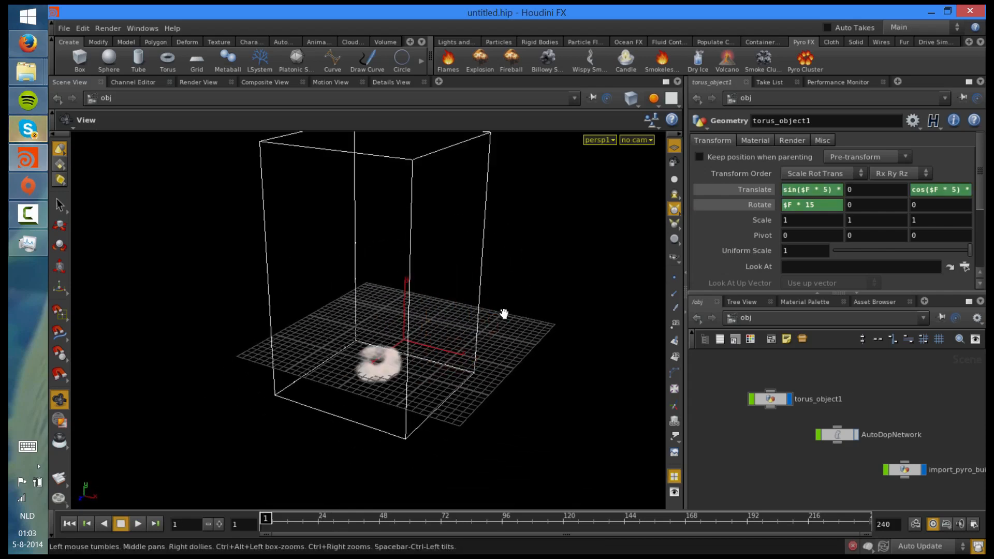
{"action": "key", "text": "Up"}
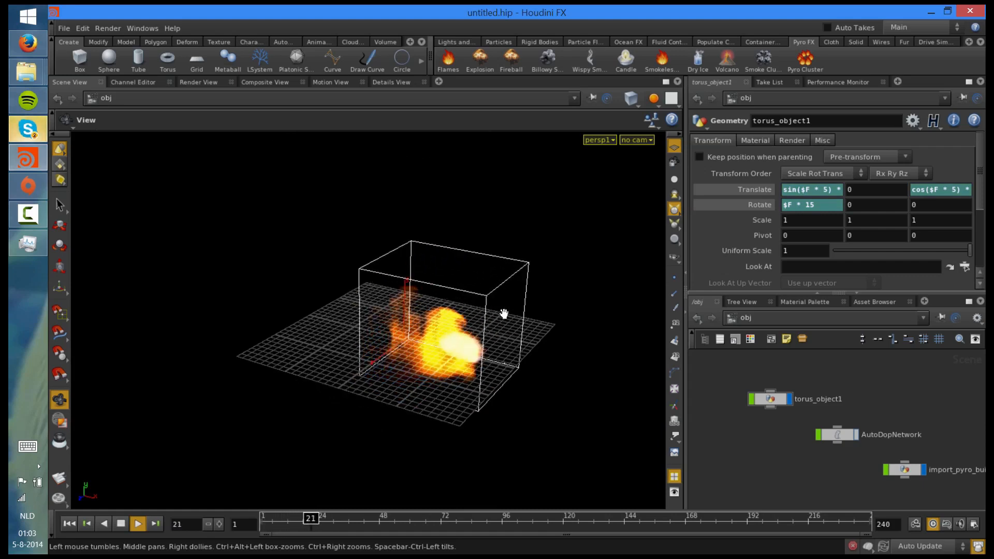
{"action": "key", "text": "ctrl+Up"}
{"action": "left_click_drag", "start_coordinate": [386, 364], "coordinate": [441, 298]}
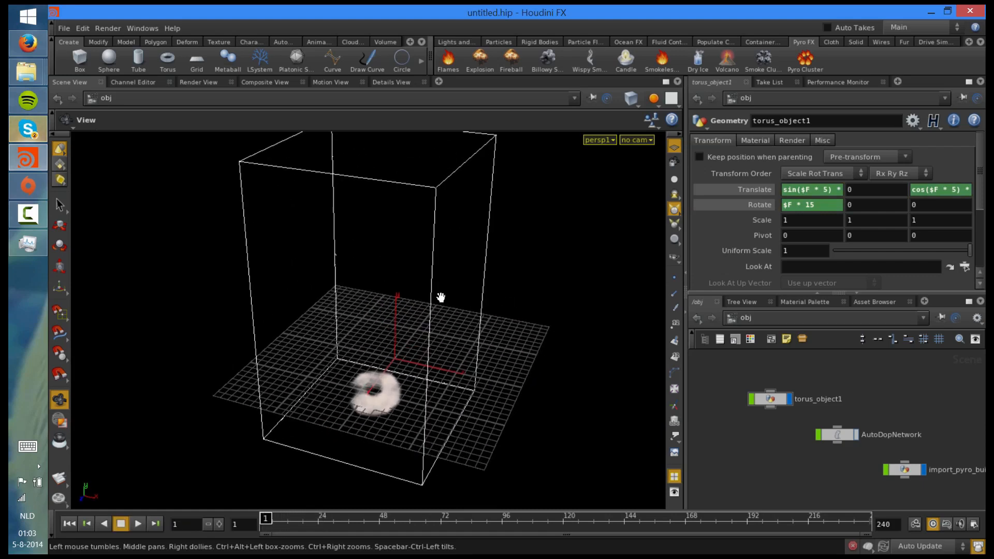
Set the division size of the pyro smoke object inside AutoDopNetwork to 0.1
{"action": "scroll", "coordinate": [441, 298], "scroll_direction": "up", "scroll_amount": 1}
{"action": "middle_click_drag", "start_coordinate": [831, 428], "coordinate": [822, 429]}
{"action": "left_click_drag", "start_coordinate": [792, 374], "coordinate": [740, 431]}
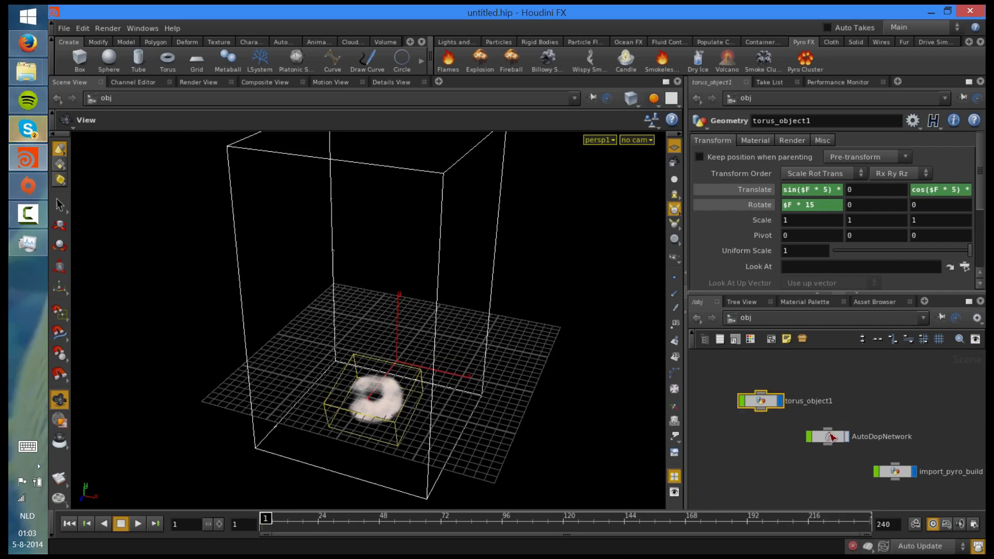
{"action": "double_click", "coordinate": [830, 438]}
{"action": "left_click", "coordinate": [704, 399]}
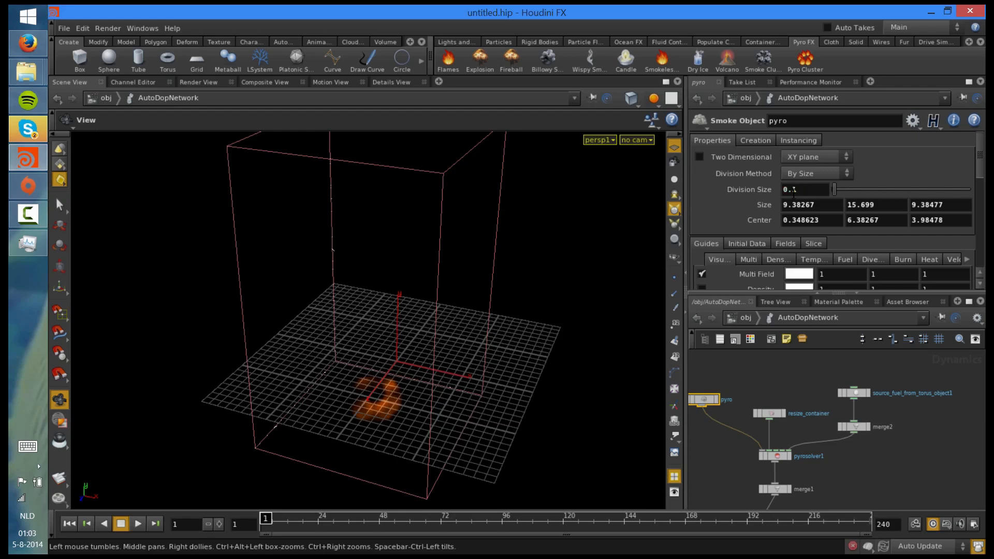
Bypass the resize_container node, then briefly play the simulation from above and rewind
{"action": "left_click", "coordinate": [770, 413]}
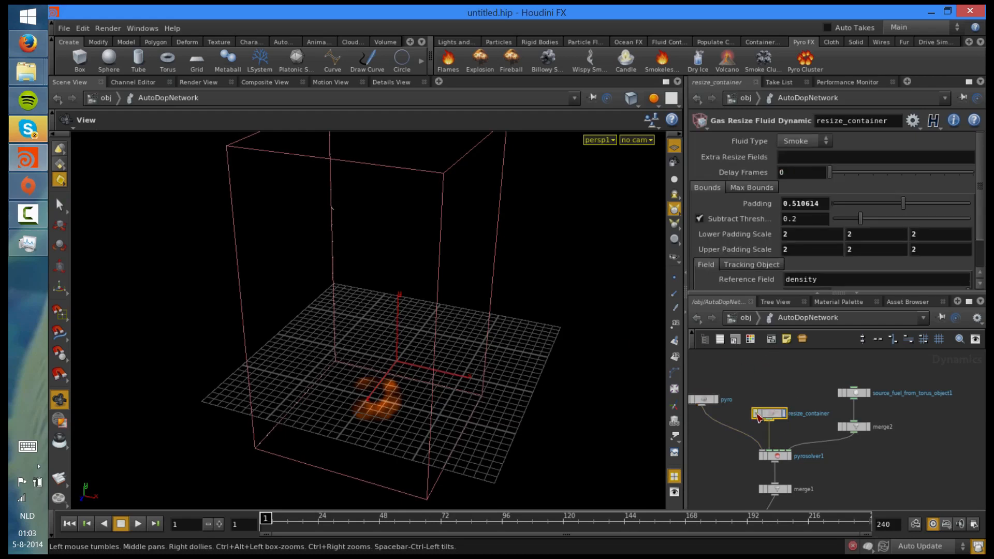
{"action": "left_click_drag", "start_coordinate": [446, 317], "coordinate": [457, 382]}
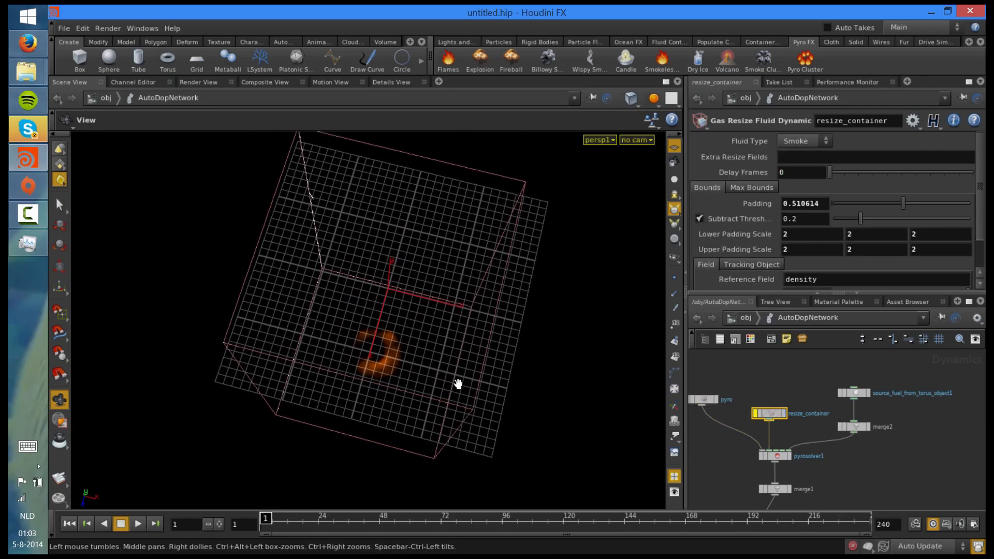
{"action": "key", "text": "Up"}
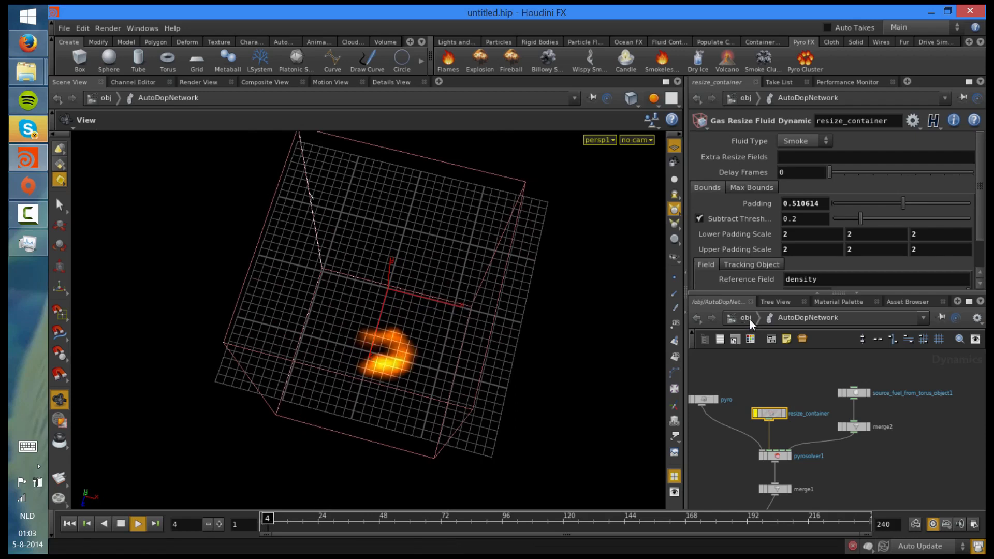
{"action": "key", "text": "ctrl+Up"}
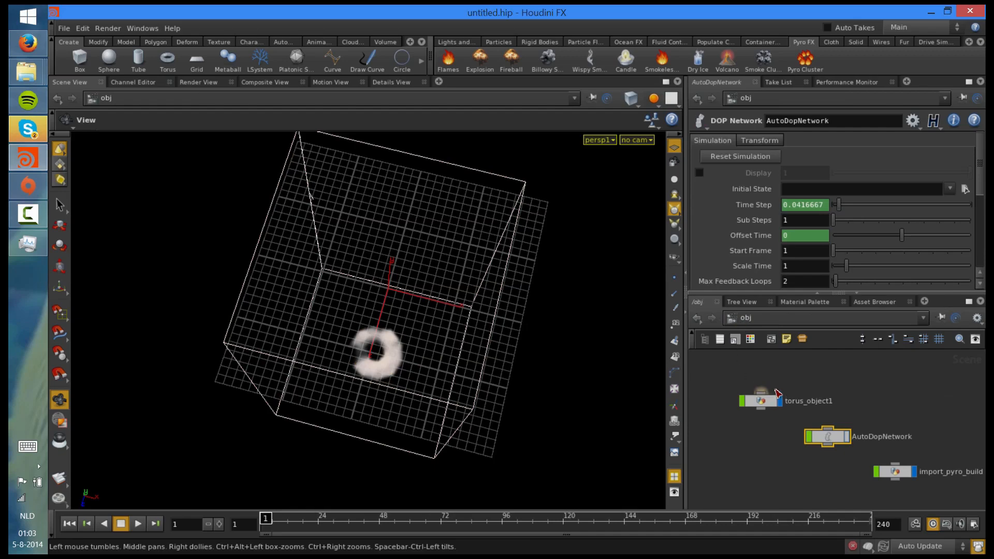
Pin the viewport at the object level in Top view and scrub to frame 162 with the dynamics simulation disabled
{"action": "left_click", "coordinate": [774, 399]}
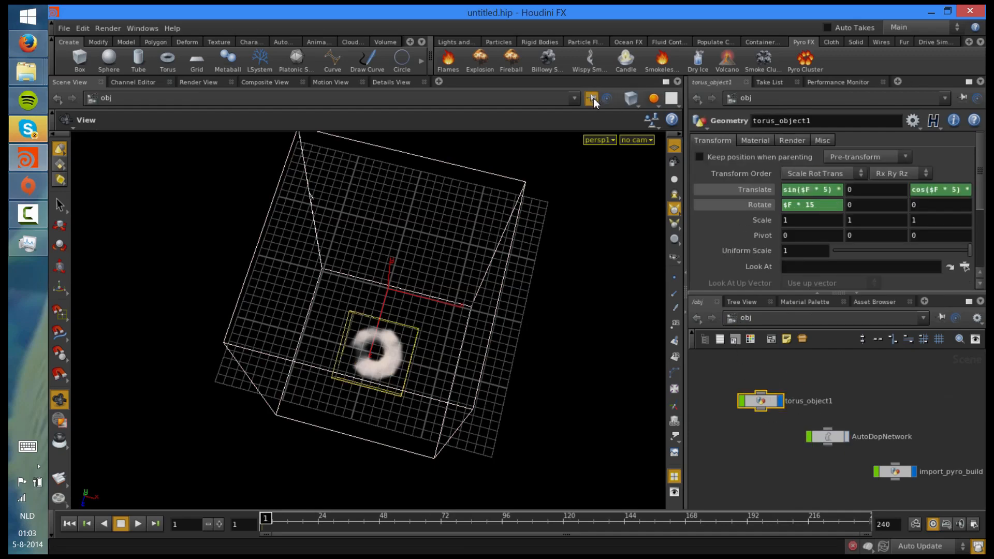
{"action": "key", "text": "space+2"}
{"action": "scroll", "coordinate": [179, 381], "scroll_direction": "down", "scroll_amount": 5}
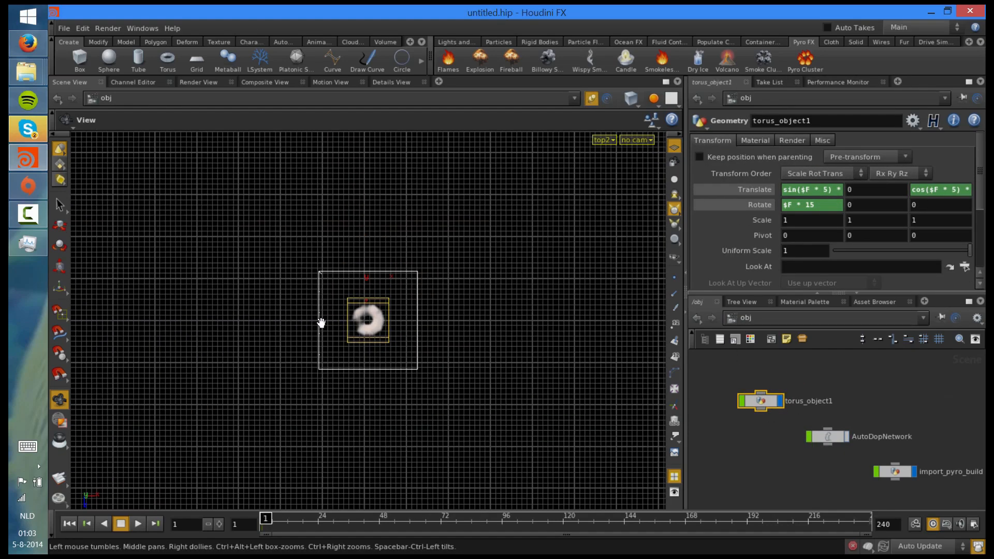
{"action": "scroll", "coordinate": [321, 322], "scroll_direction": "up", "scroll_amount": 2}
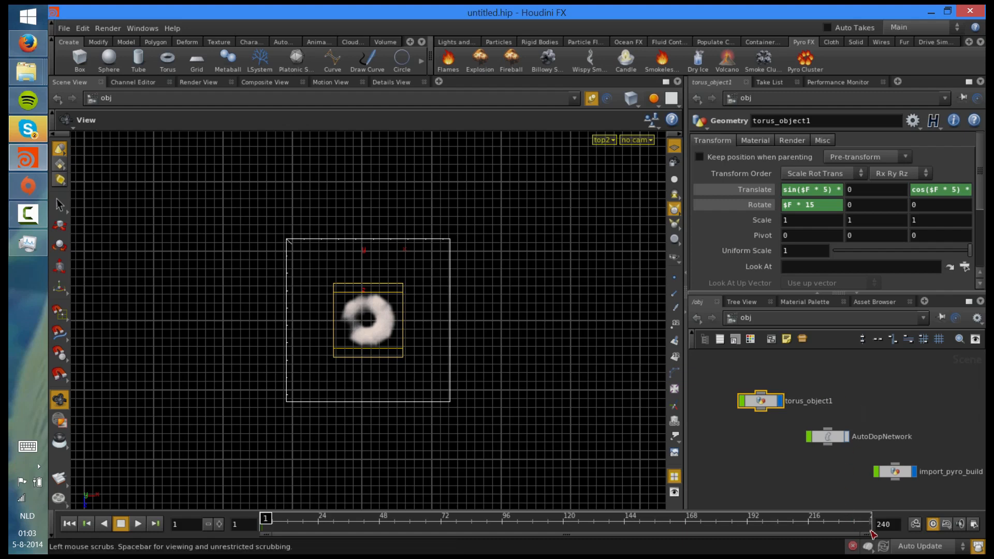
{"action": "left_click_drag", "start_coordinate": [278, 517], "coordinate": [673, 538]}
Set the X and Z center of the pyro smoke object in AutoDopNetwork to 0
{"action": "double_click", "coordinate": [827, 436]}
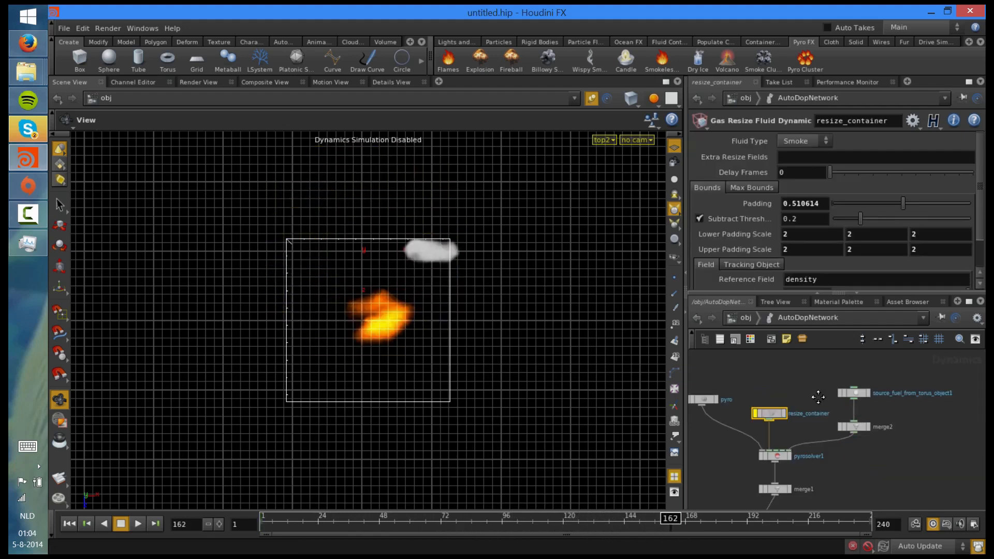
{"action": "left_click", "coordinate": [770, 422]}
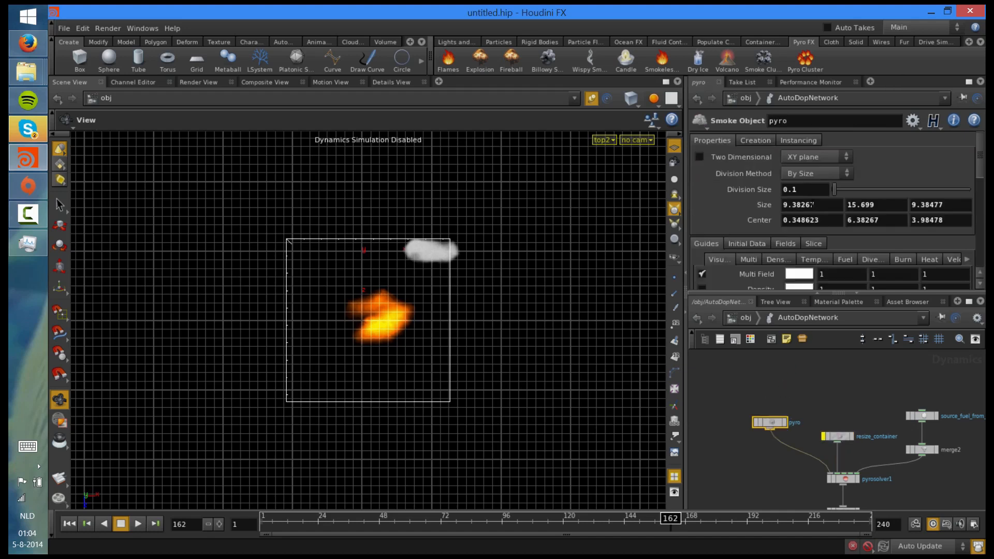
{"action": "left_click", "coordinate": [825, 225]}
{"action": "type", "text": "0"}
{"action": "key", "text": "Tab"}
{"action": "key", "text": "Tab"}
{"action": "type", "text": "0"}
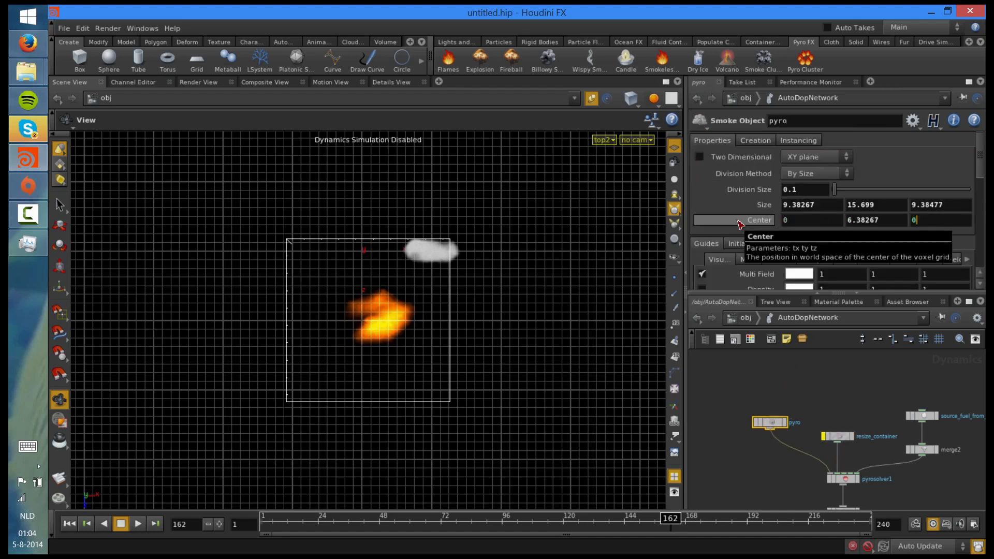
Set the X and Z size of the pyro smoke object to 15 and rewind to the first frame
{"action": "left_click", "coordinate": [804, 207]}
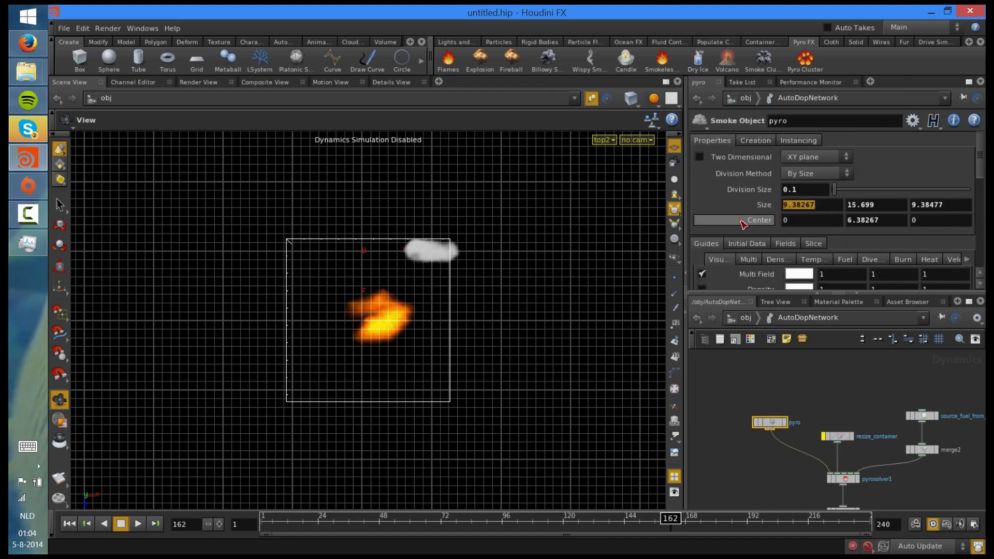
{"action": "type", "text": "15"}
{"action": "key", "text": "Tab"}
{"action": "key", "text": "Tab"}
{"action": "type", "text": "15"}
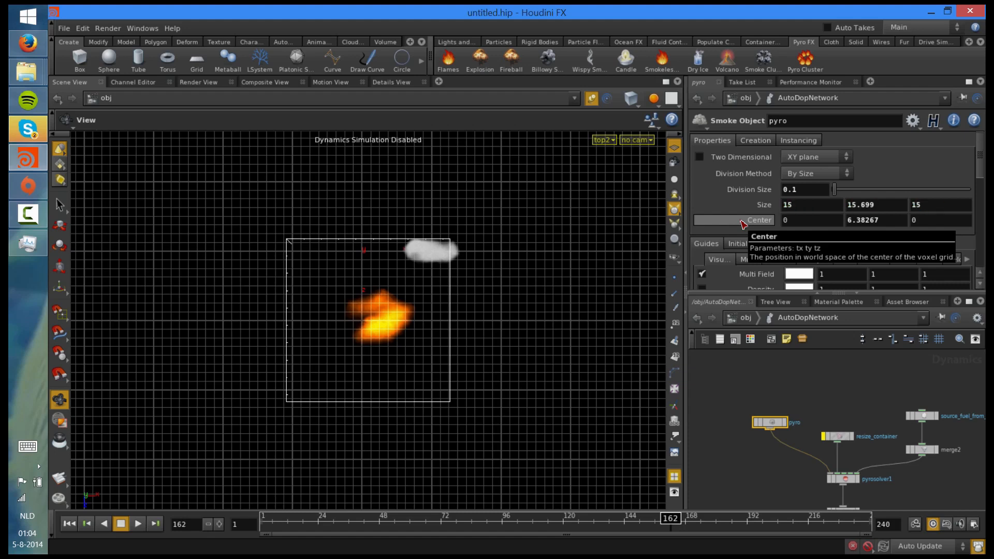
{"action": "key", "text": "ctrl+Up"}
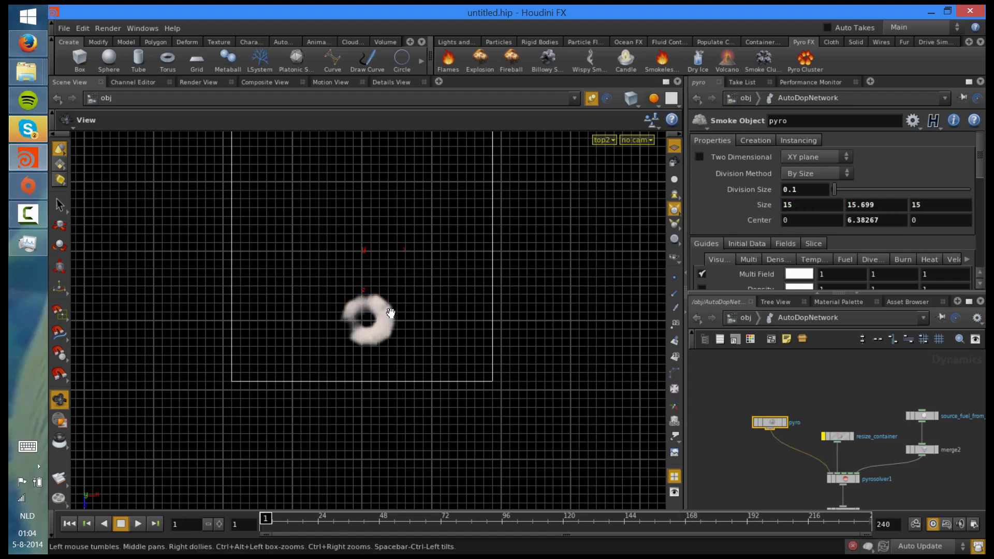
{"action": "left_click_drag", "start_coordinate": [390, 313], "coordinate": [362, 374]}
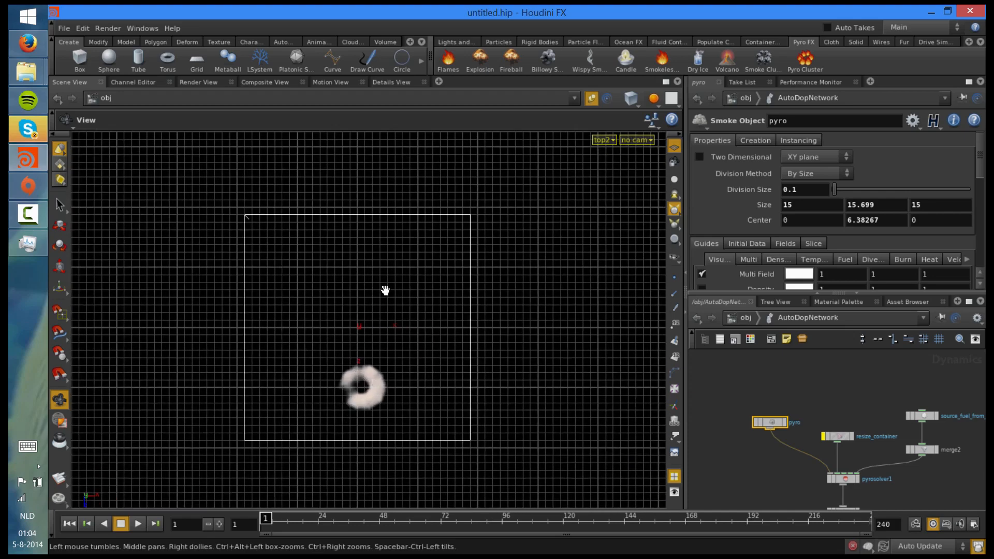
In the perspective view, set the pyro smoke object's Y size to 10 and its Y center to 3
{"action": "key", "text": "space+1"}
{"action": "left_click_drag", "start_coordinate": [424, 349], "coordinate": [440, 316]}
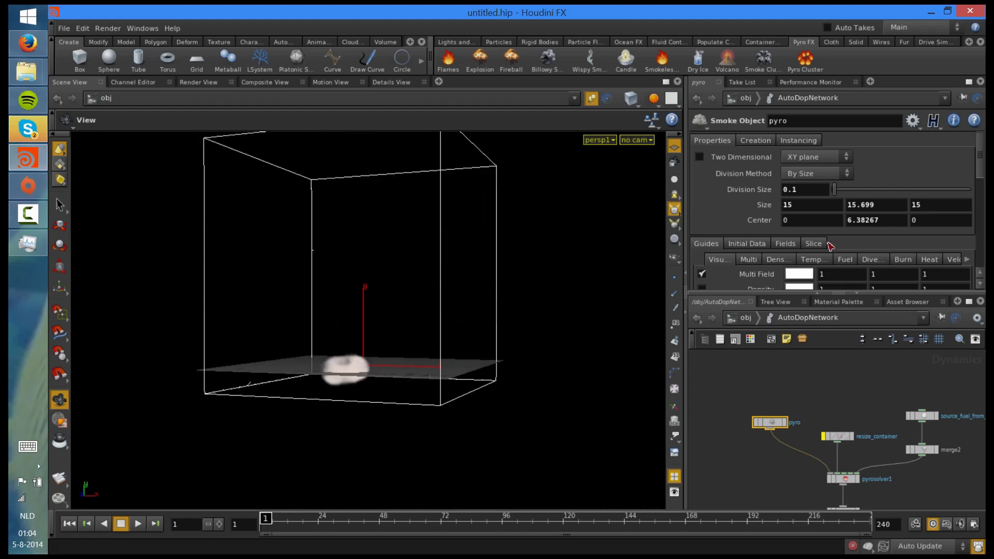
{"action": "double_click", "coordinate": [868, 220]}
{"action": "type", "text": "0"}
{"action": "key", "text": "Return"}
{"action": "double_click", "coordinate": [861, 204]}
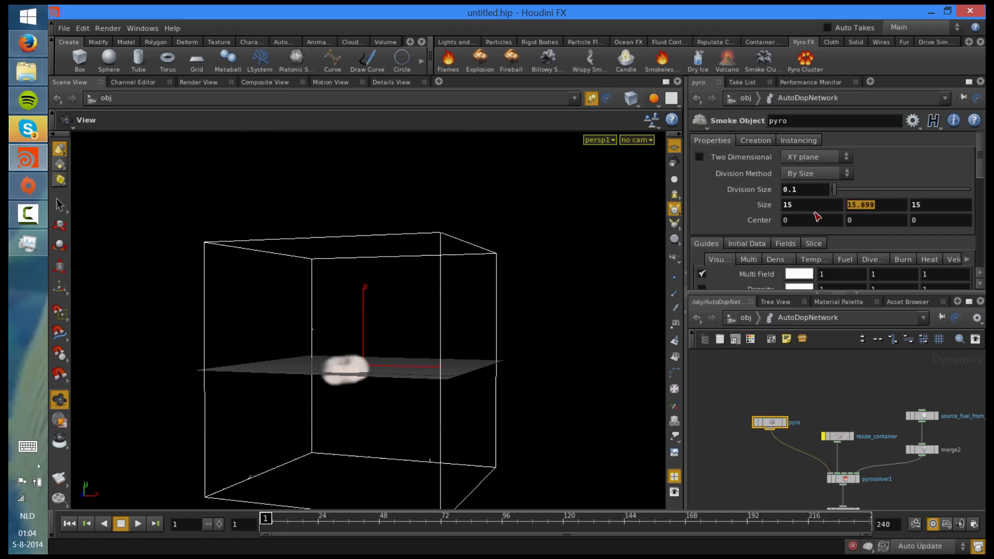
{"action": "type", "text": "10"}
{"action": "key", "text": "Return"}
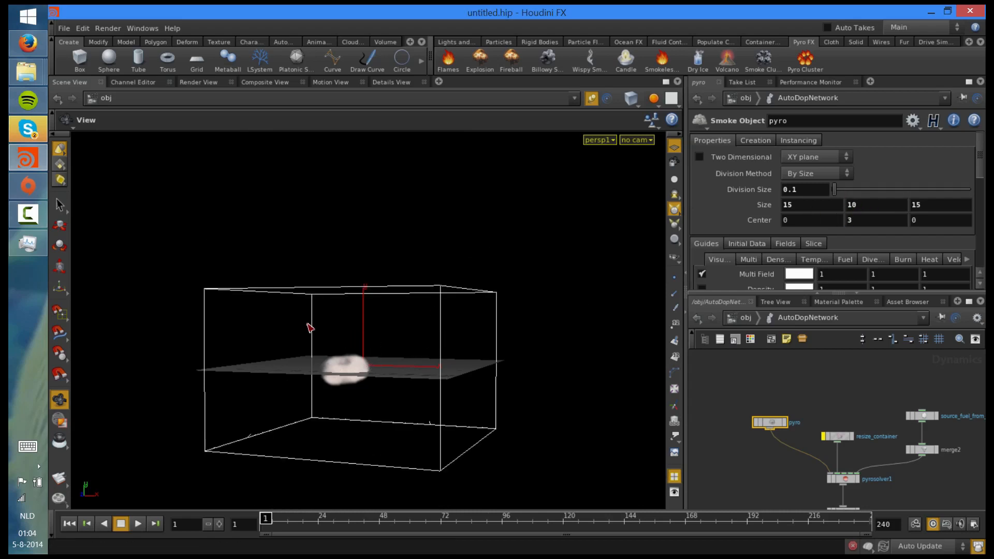
{"action": "left_click_drag", "start_coordinate": [310, 327], "coordinate": [363, 328]}
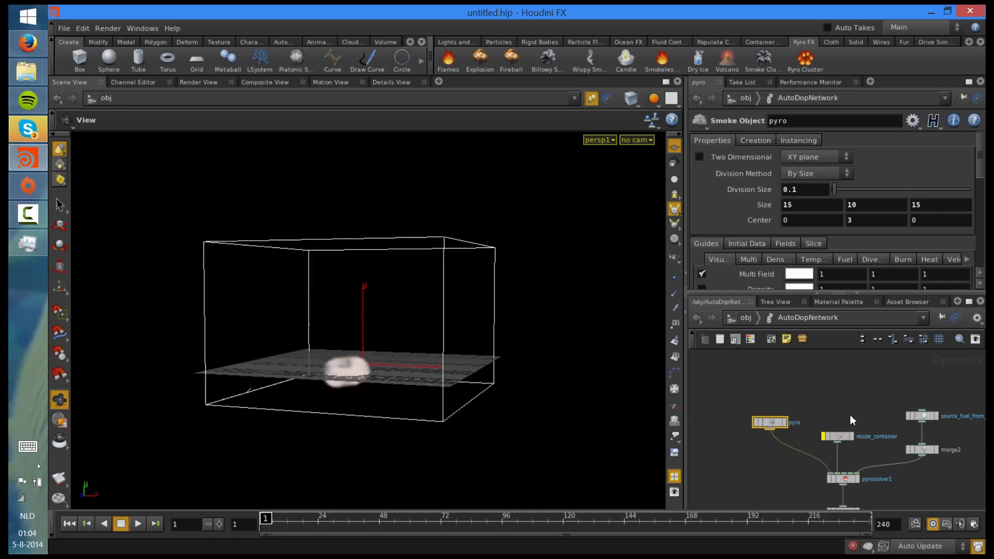
Delete the resize_container node from AutoDopNetwork
{"action": "middle_click_drag", "start_coordinate": [852, 420], "coordinate": [798, 401]}
{"action": "left_click", "coordinate": [782, 417]}
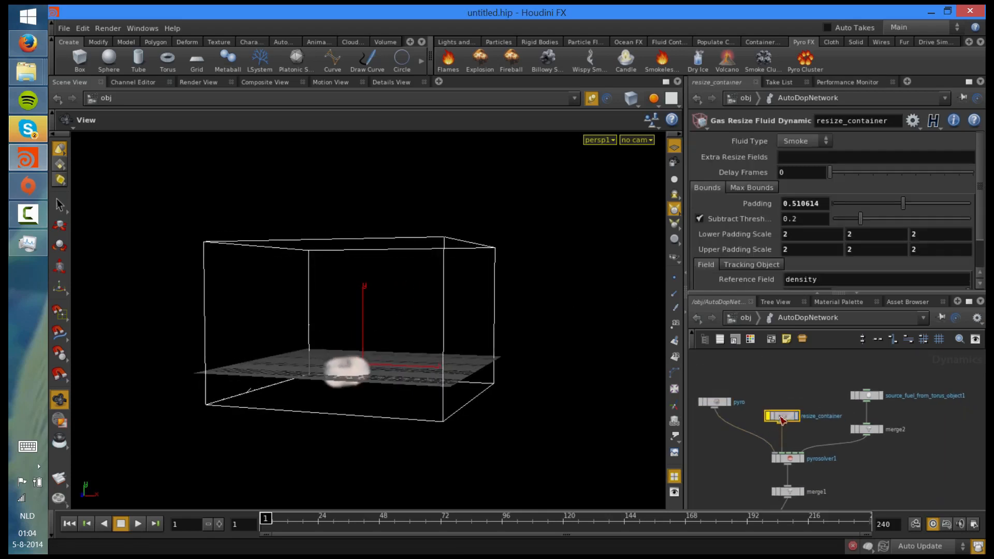
{"action": "key", "text": "Delete"}
Return to the object level and apply the Distribute Container tool to the pyro container
{"action": "left_click", "coordinate": [746, 317]}
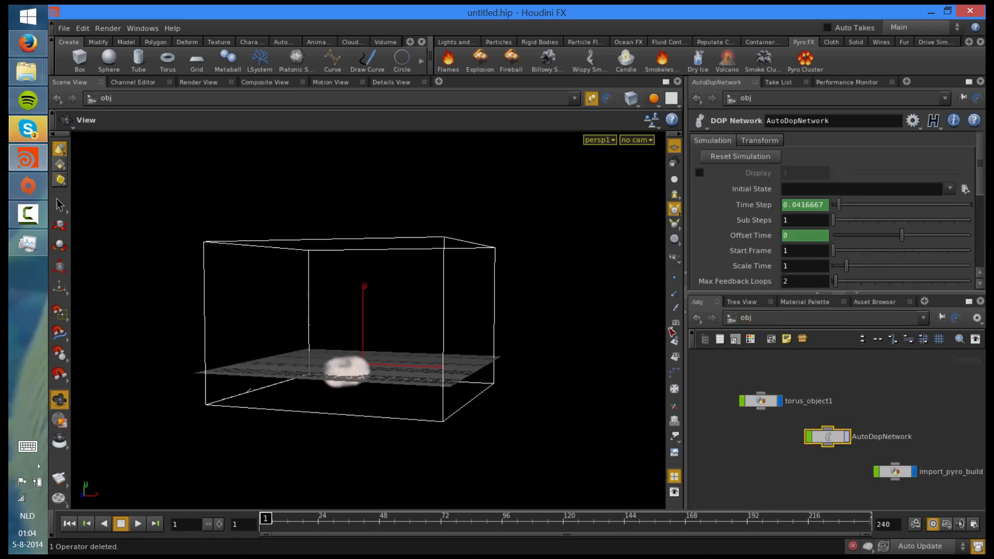
{"action": "left_click_drag", "start_coordinate": [383, 303], "coordinate": [486, 248]}
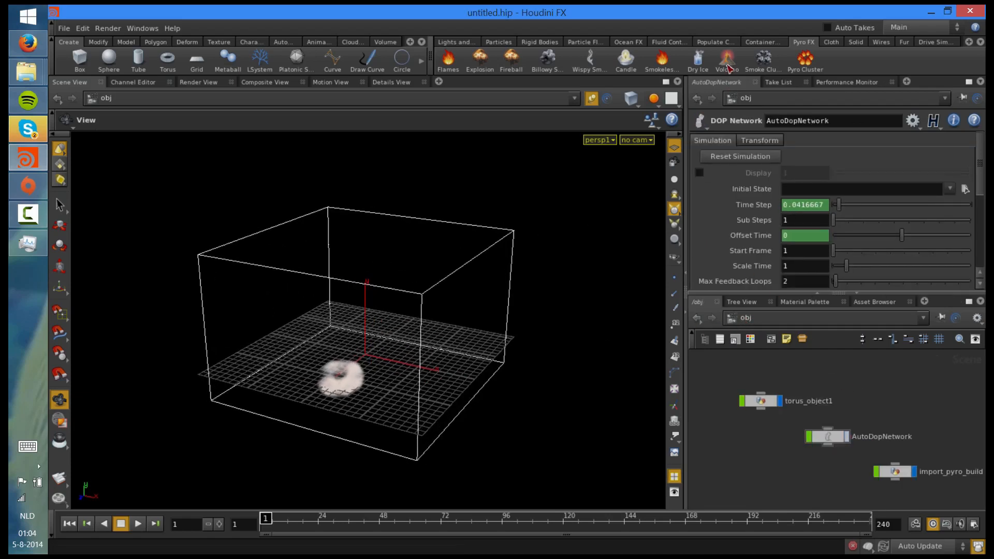
{"action": "left_click", "coordinate": [762, 43]}
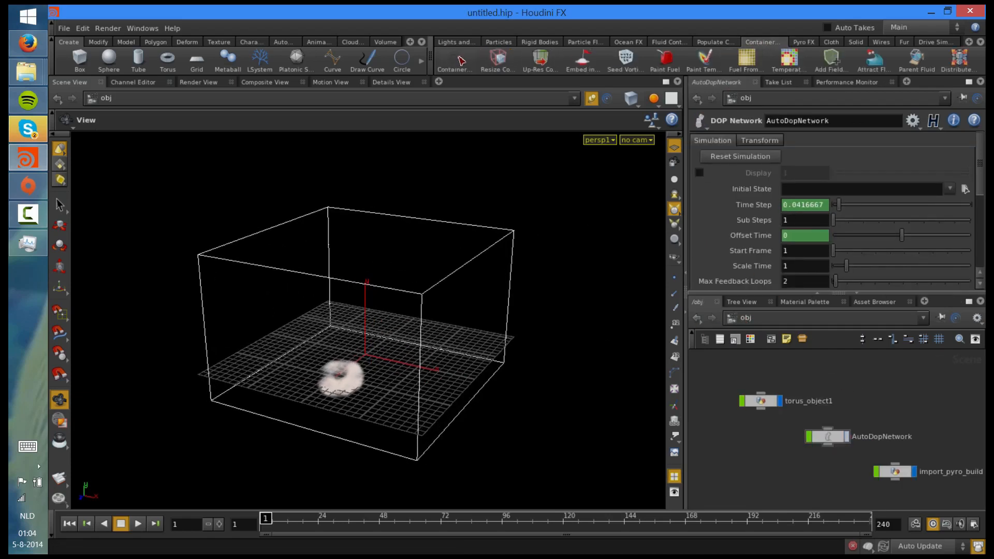
{"action": "left_click", "coordinate": [959, 58]}
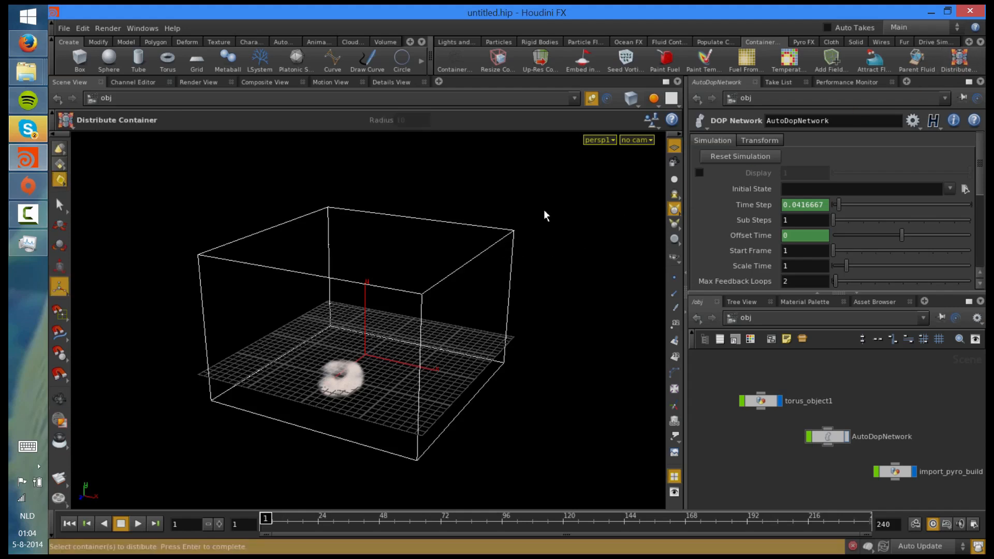
{"action": "left_click_drag", "start_coordinate": [544, 211], "coordinate": [497, 246]}
{"action": "key", "text": "Return"}
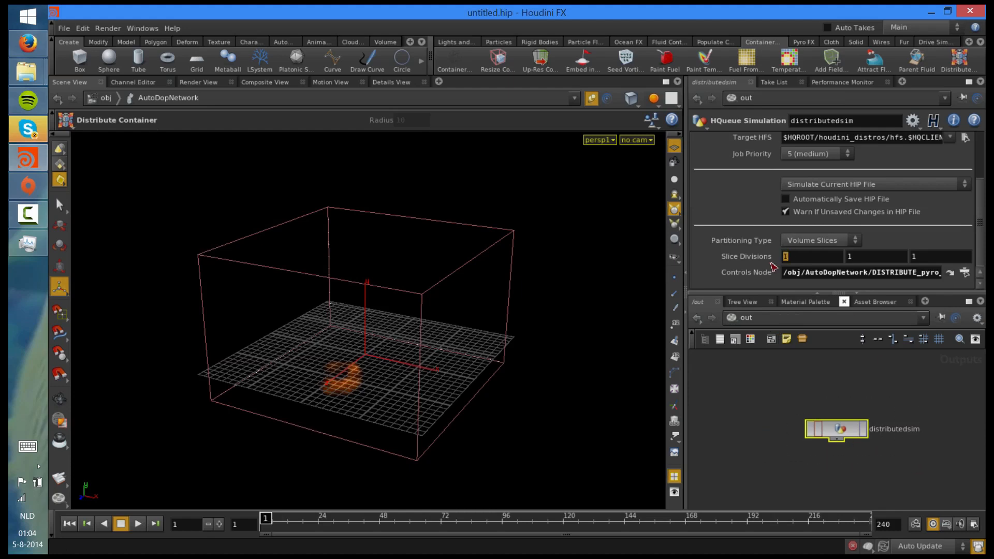
Set the distributedsim node's slice divisions to 2, 1, 2 and exit the Distribute Container tool
{"action": "key", "text": "Tab"}
{"action": "type", "text": "2"}
{"action": "key", "text": "Return"}
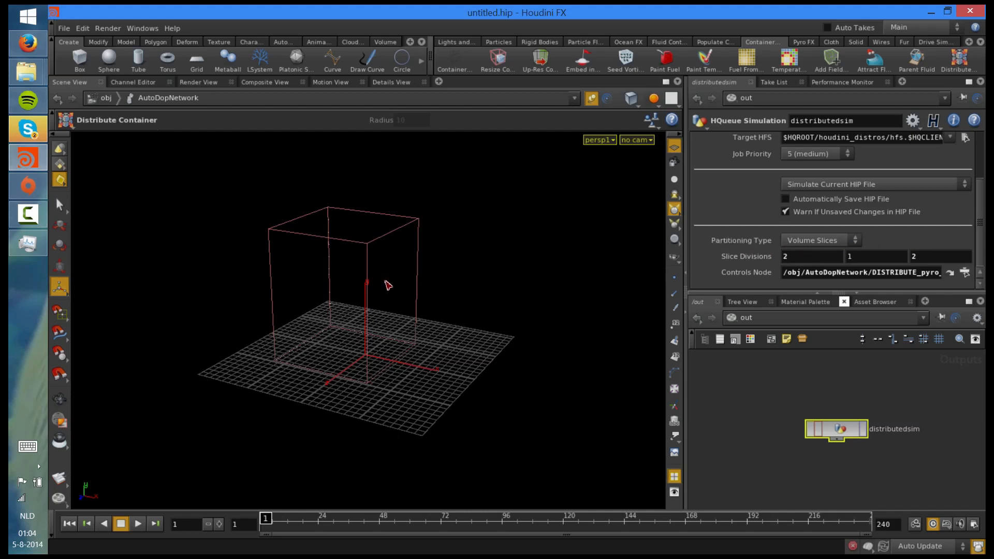
{"action": "key", "text": "Escape"}
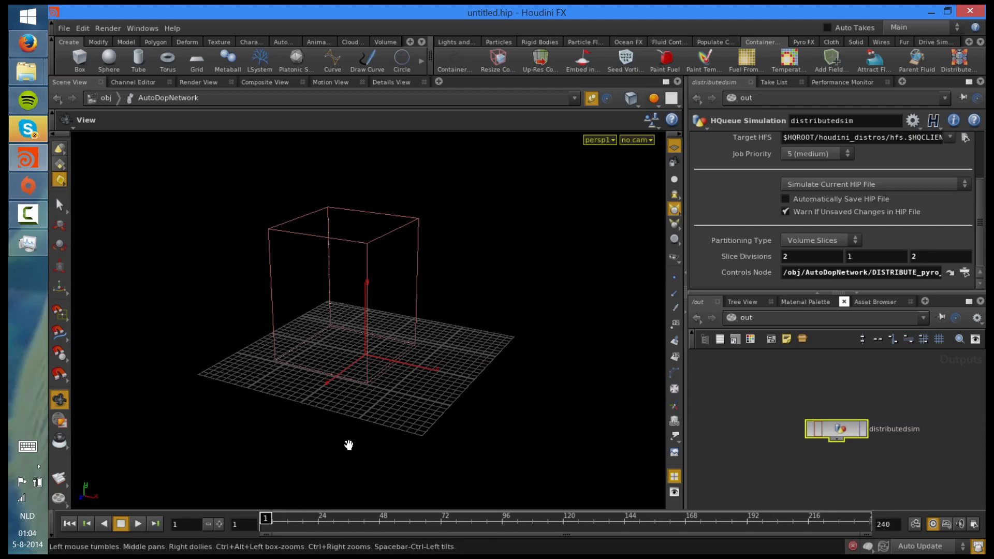
{"action": "mouse_move", "coordinate": [461, 292]}
{"action": "left_mouse_down"}
{"action": "mouse_move", "coordinate": [443, 300]}
{"action": "mouse_move", "coordinate": [474, 280]}
{"action": "left_mouse_up"}
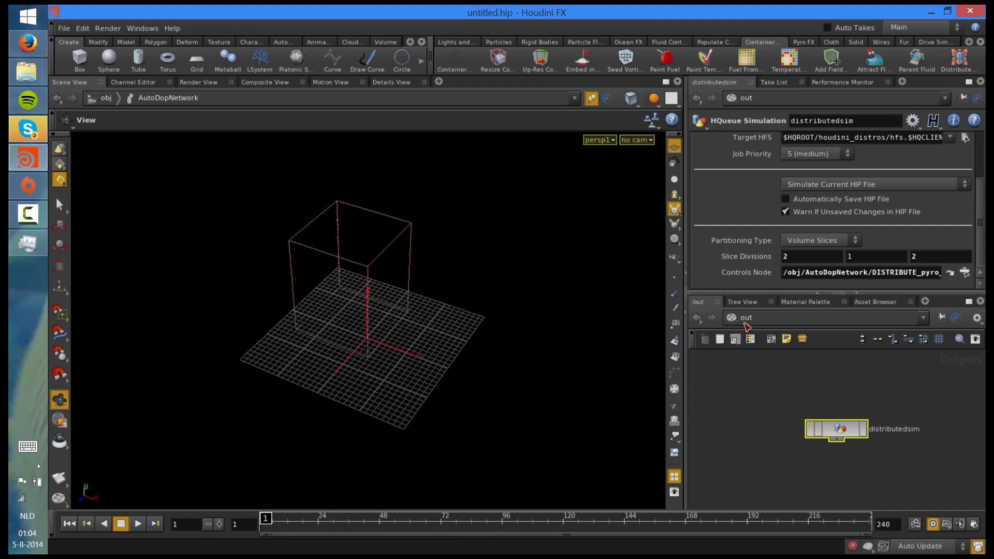
Go back to the obj network and play the sliced simulation to about frame 62
{"action": "left_click", "coordinate": [760, 323]}
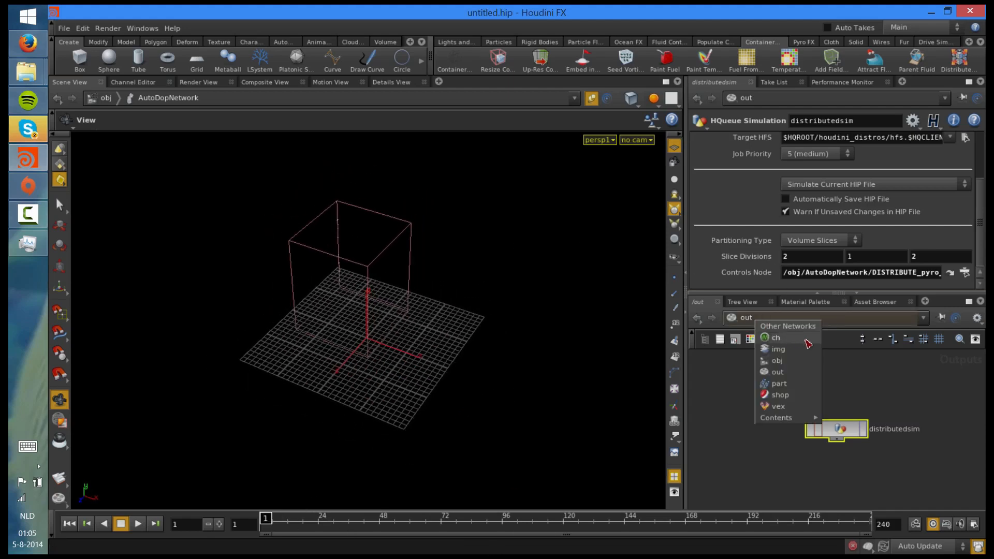
{"action": "left_click", "coordinate": [787, 368]}
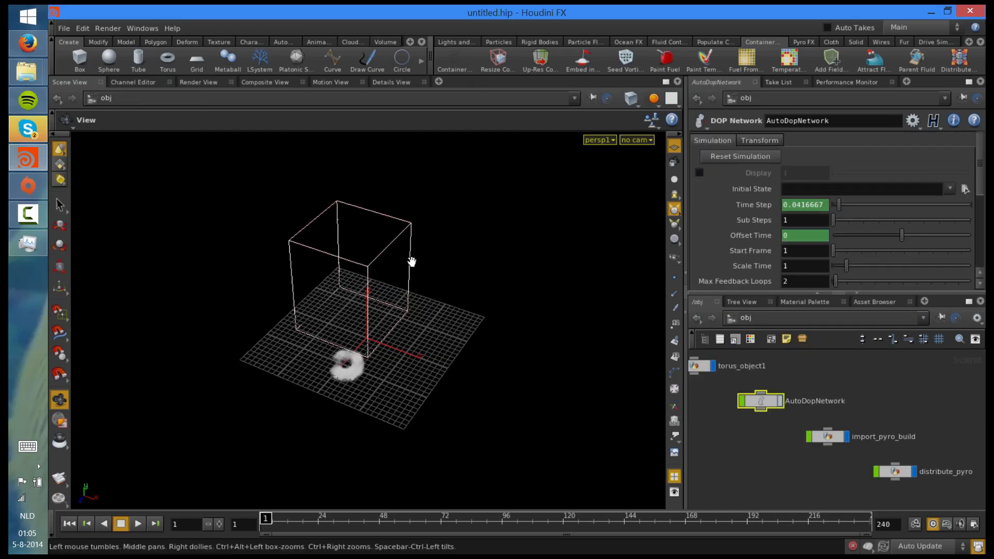
{"action": "key", "text": "Up"}
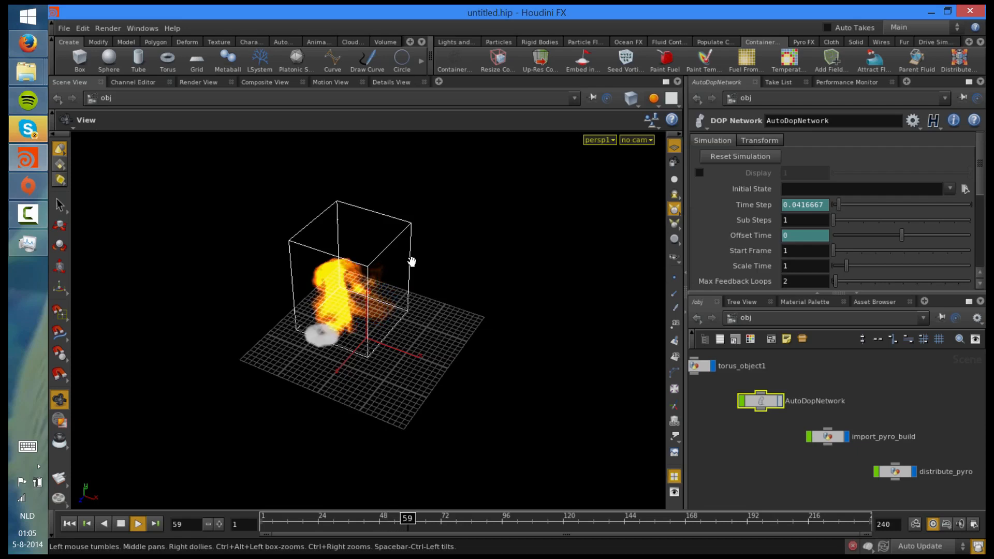
{"action": "left_click", "coordinate": [121, 524]}
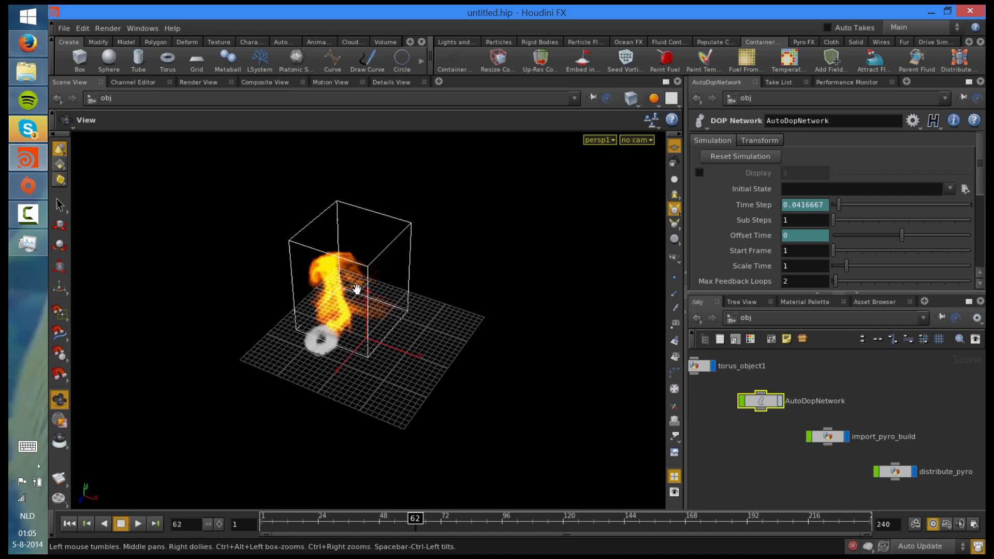
Replay the sliced simulation from the first frame, viewed closer and from a lower side angle
{"action": "right_click_drag", "start_coordinate": [355, 290], "coordinate": [409, 270]}
{"action": "left_click_drag", "start_coordinate": [409, 270], "coordinate": [308, 231]}
{"action": "key", "text": "ctrl+Up"}
{"action": "key", "text": "Up"}
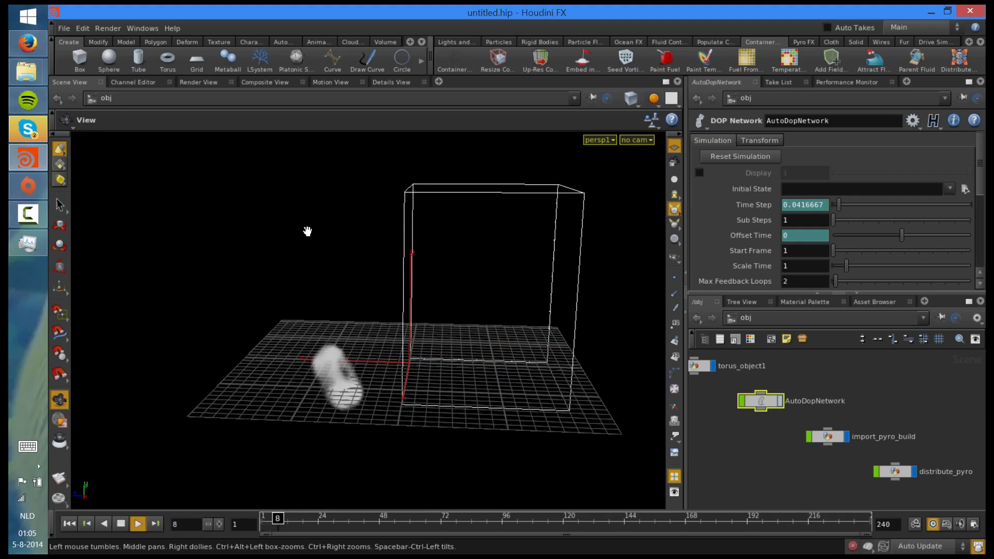